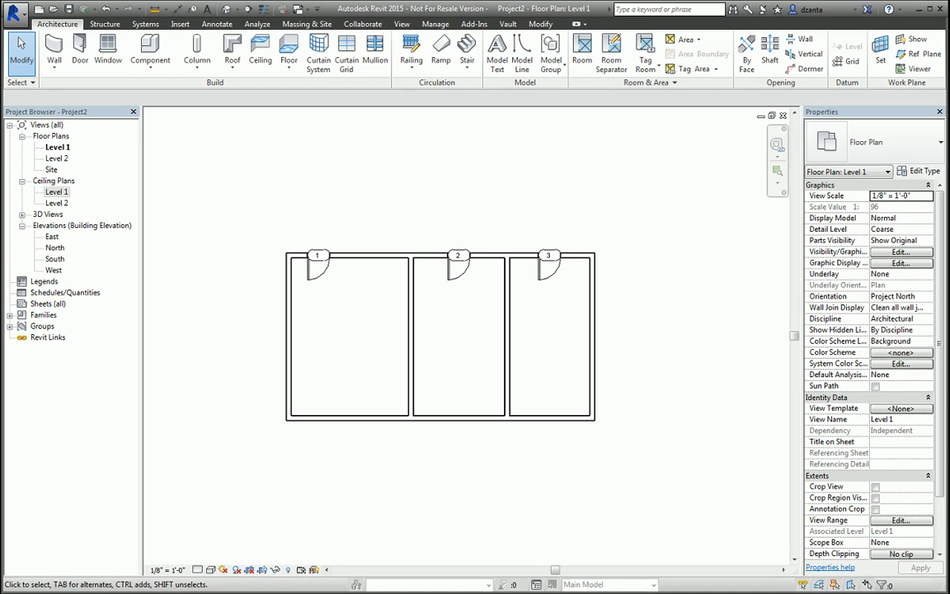
# - Start an architectural floor on Level 1 and choose the LW Concrete on Metal Deck type
pyautogui.click(645, 211)
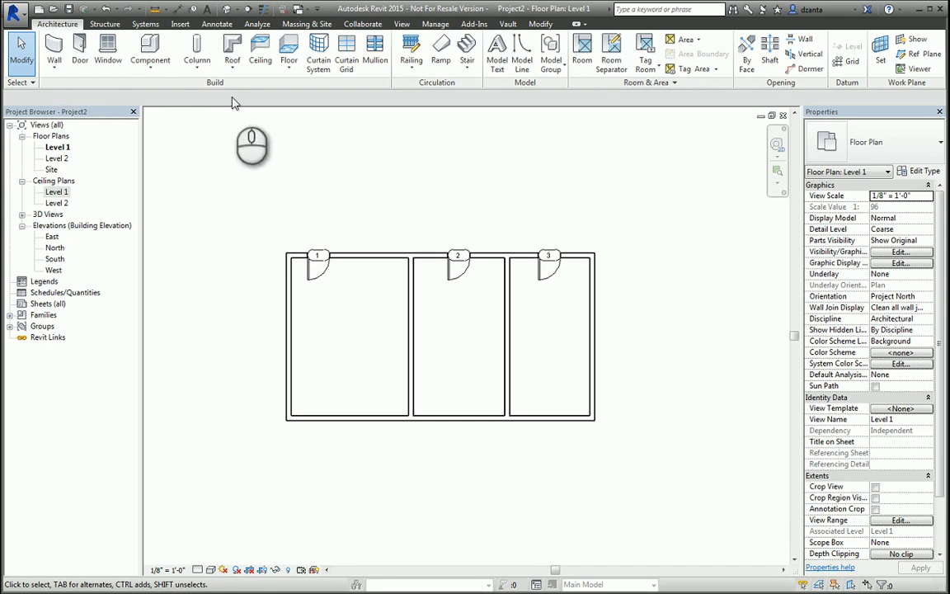
pyautogui.click(290, 73)
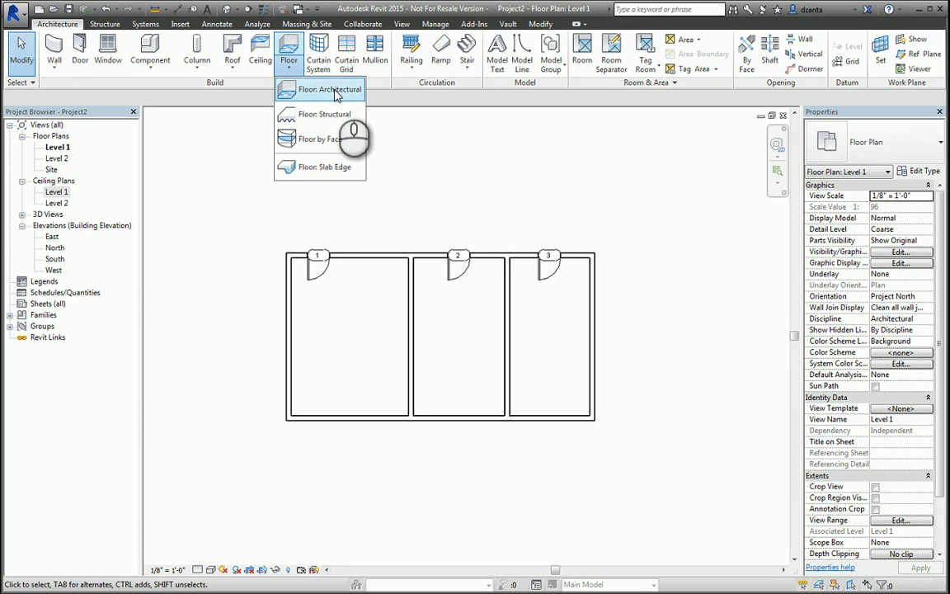
pyautogui.click(335, 96)
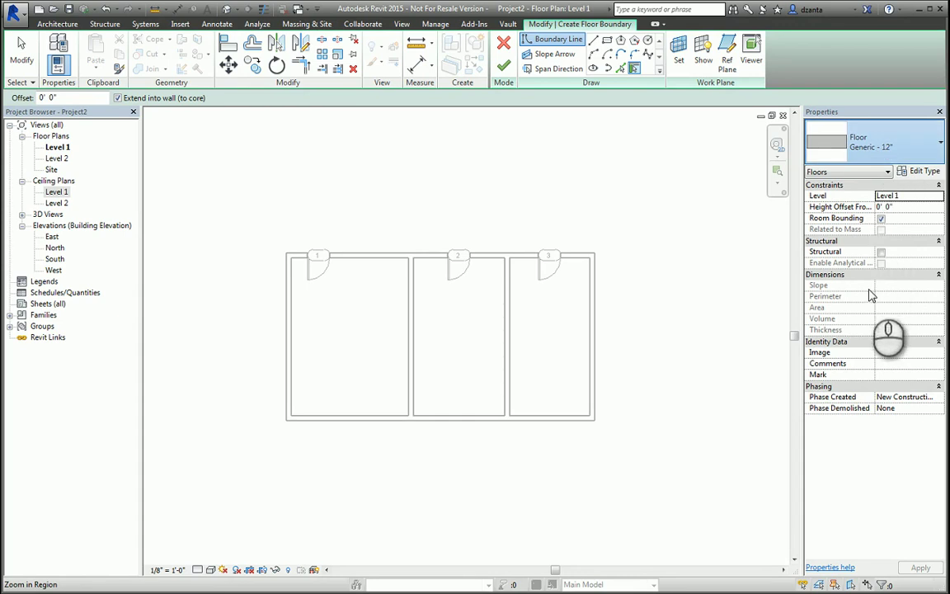
pyautogui.click(872, 258)
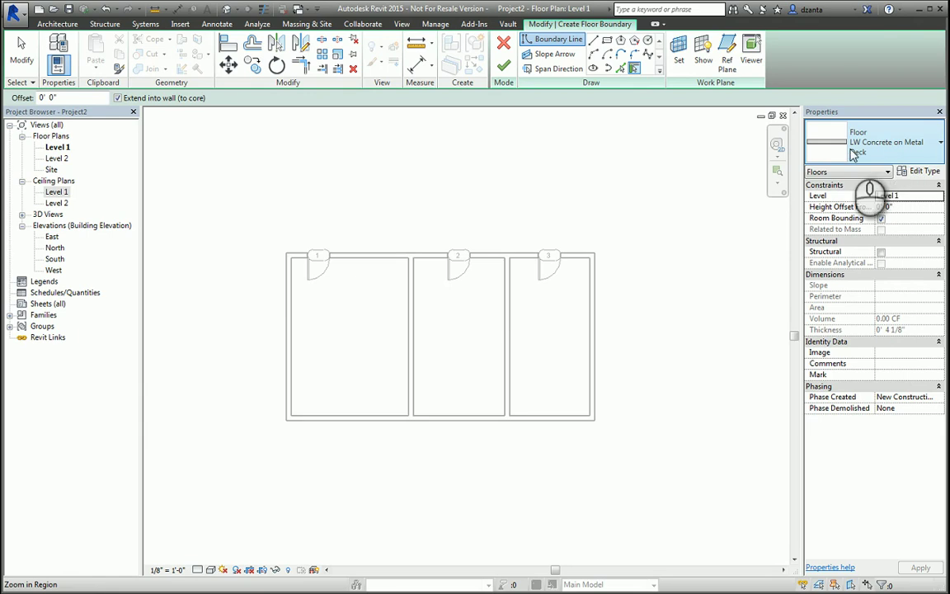
pyautogui.scroll(2, 363, 245)
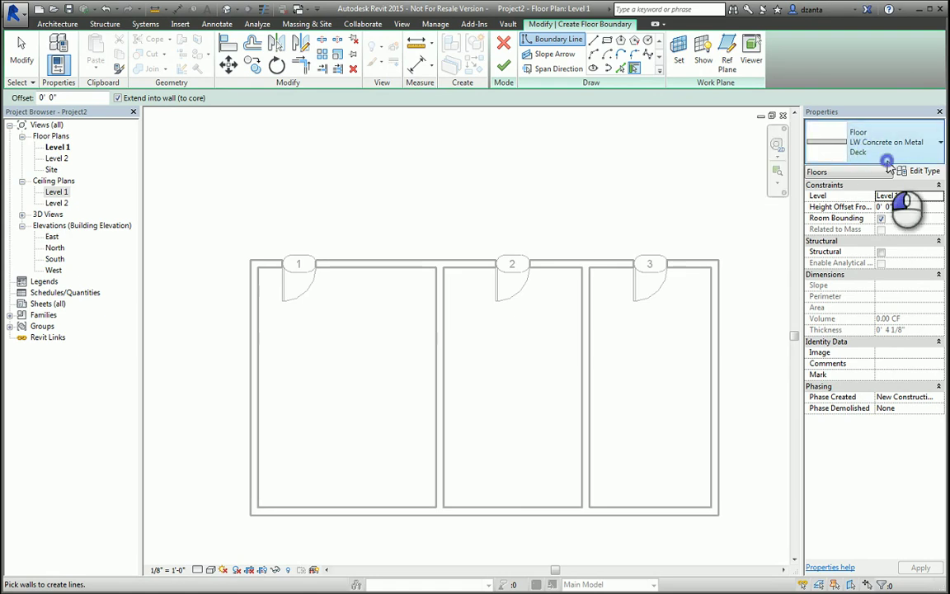
# - Duplicate the Generic - 12" floor type under the name Tile Floor
pyautogui.click(921, 171)
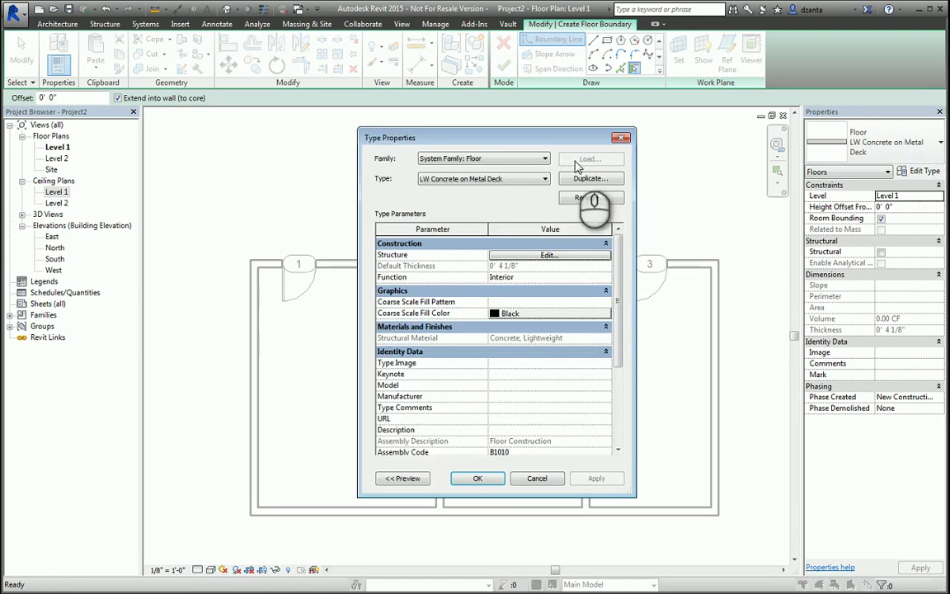
pyautogui.click(528, 179)
pyautogui.click(501, 201)
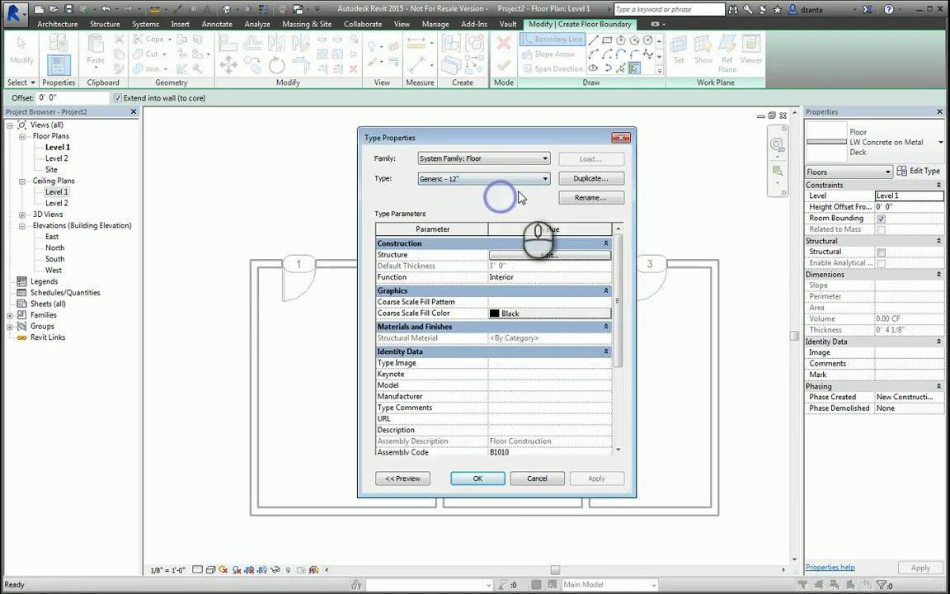
pyautogui.click(590, 178)
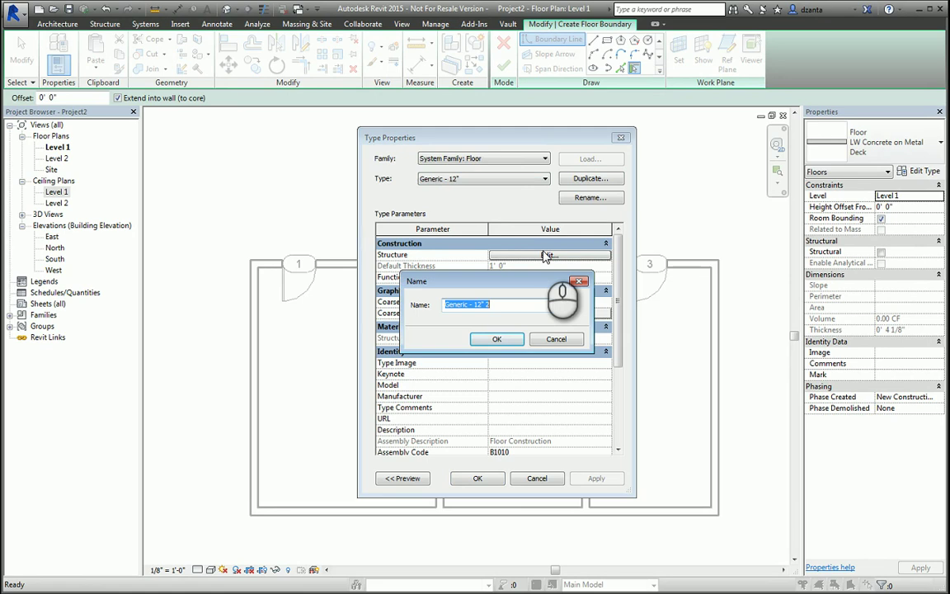
pyautogui.write('Tile Floor')
pyautogui.press('Return')
# - Open the Tile Floor assembly with its preview and assign Tile, Porcelain, 4in to the structure layer
pyautogui.click(544, 256)
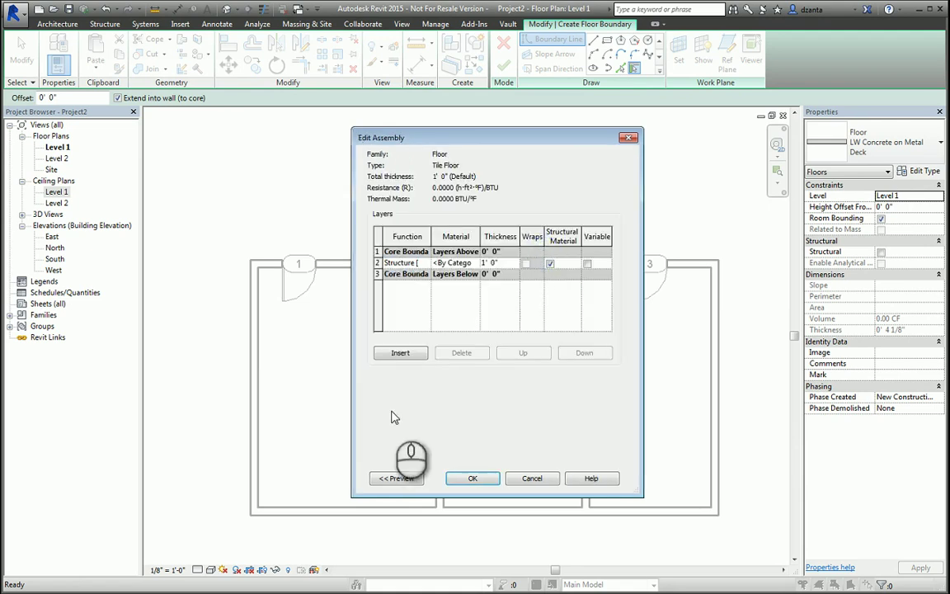
pyautogui.click(375, 479)
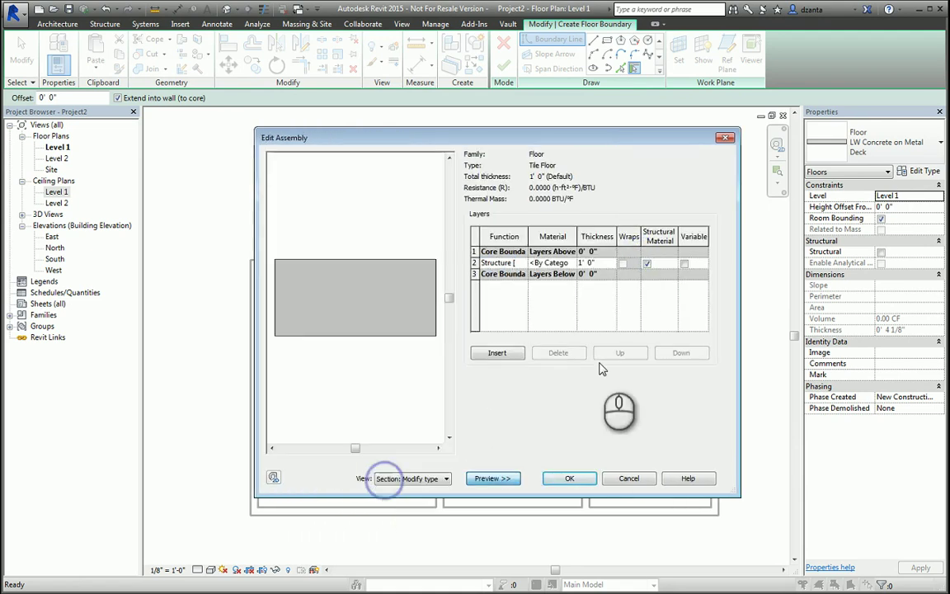
pyautogui.click(550, 263)
pyautogui.click(573, 262)
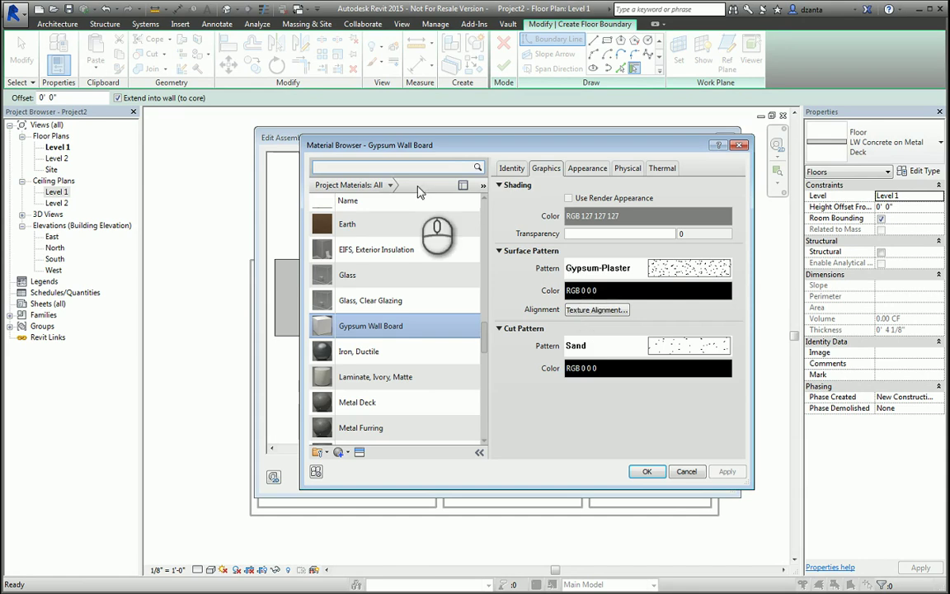
pyautogui.click(341, 167)
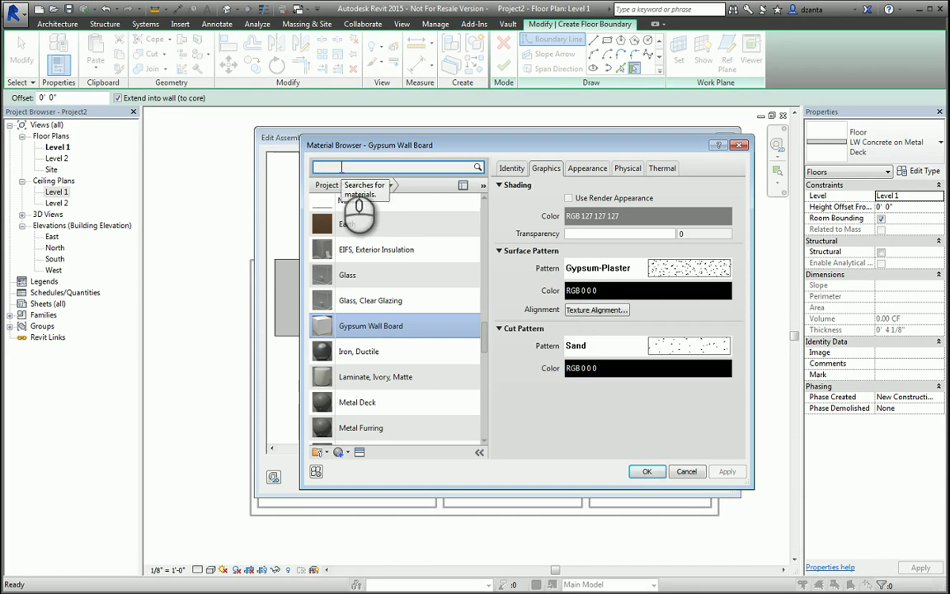
pyautogui.write('tile')
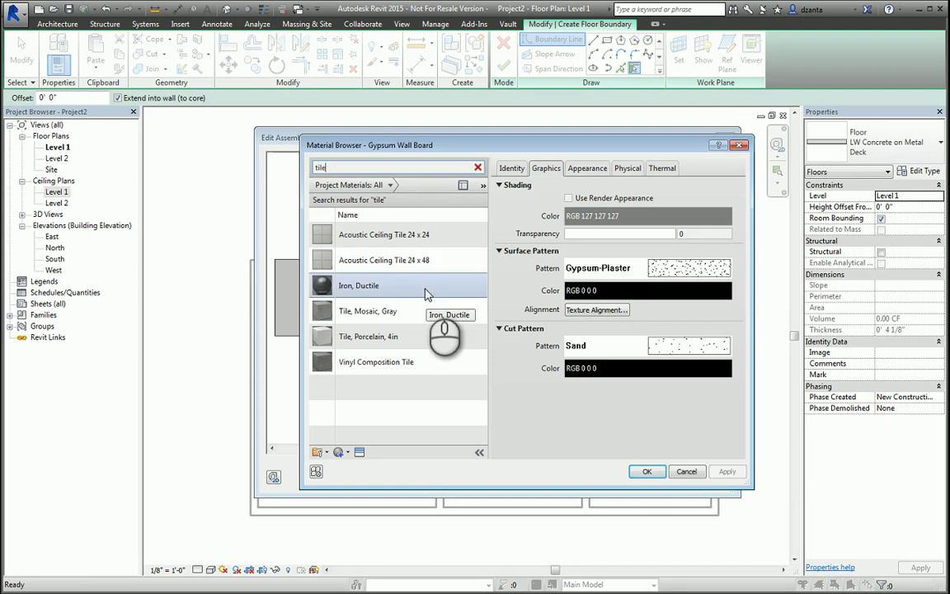
pyautogui.doubleClick(404, 336)
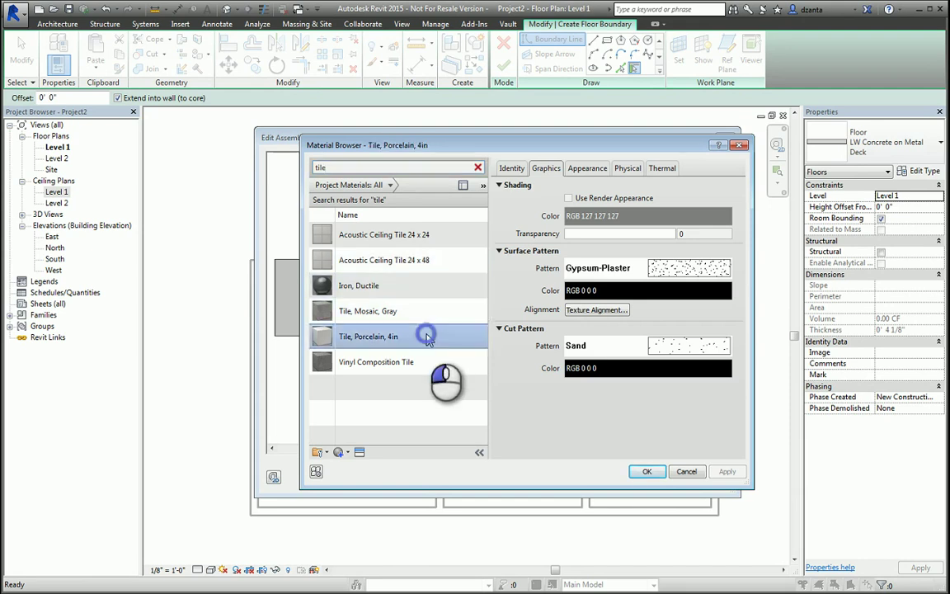
# - Set the tile structure layer's thickness to 1/4" and accept the new floor type
pyautogui.click(611, 263)
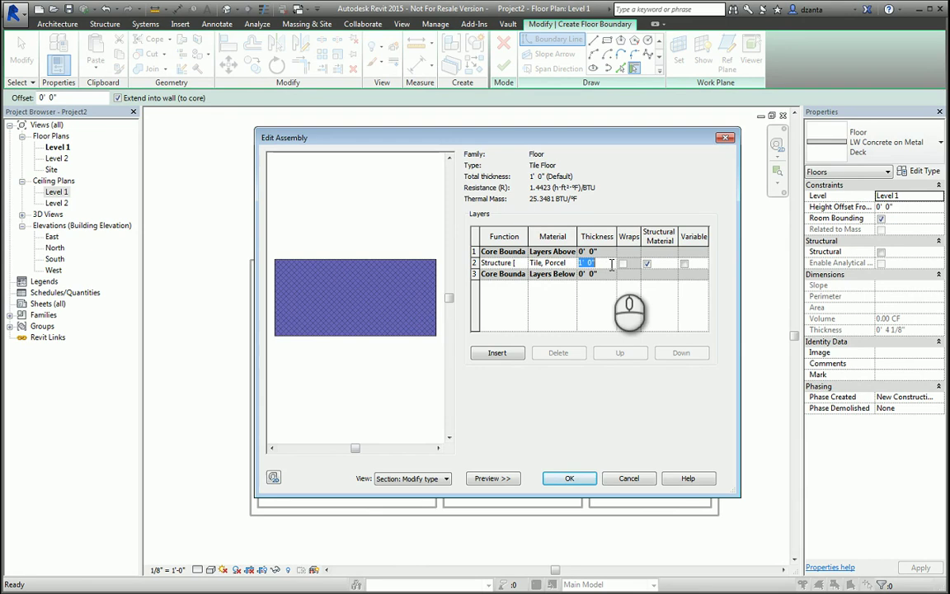
pyautogui.write('1/4"')
pyautogui.click(610, 292)
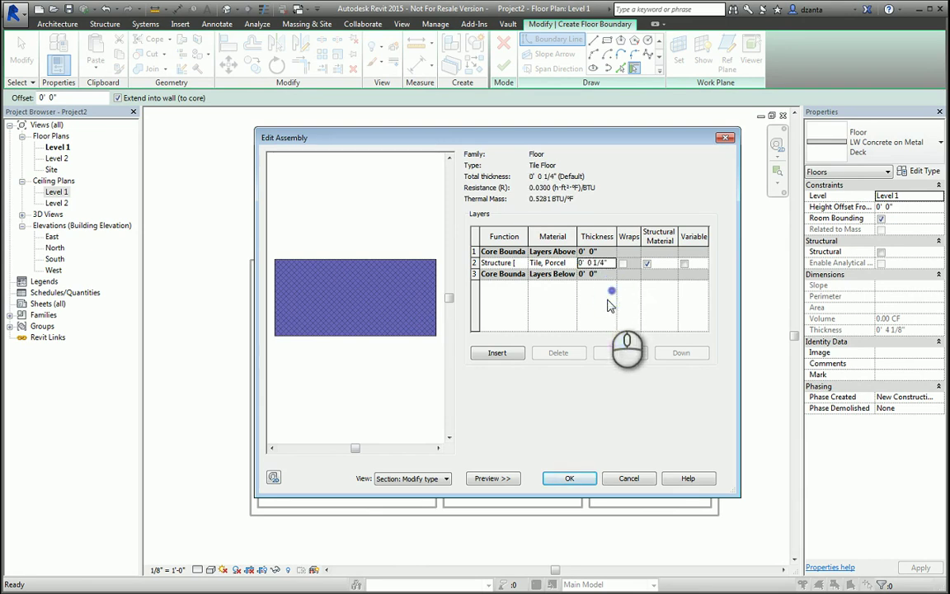
pyautogui.click(568, 481)
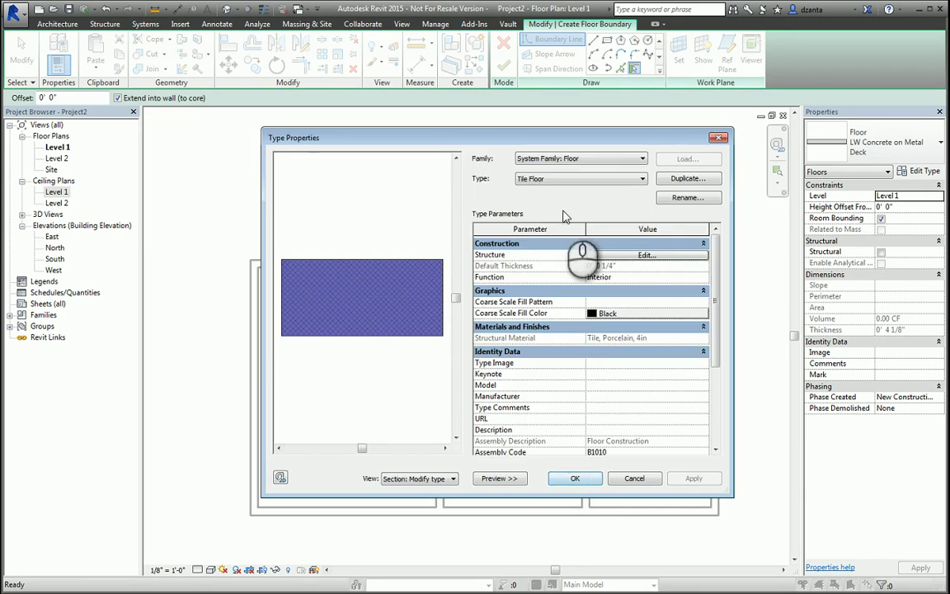
pyautogui.click(574, 478)
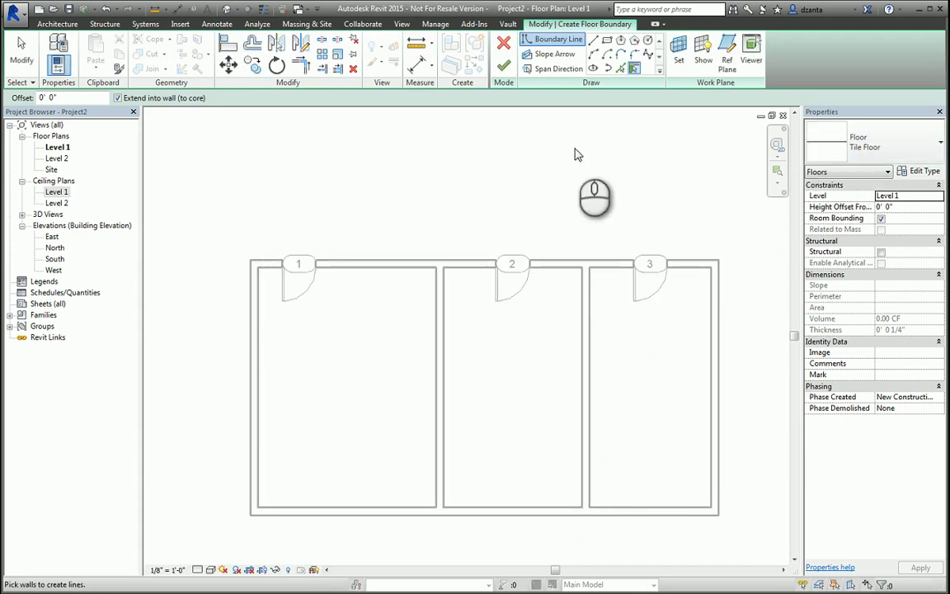
# - Pick the four walls around the room with door 1 as floor boundaries, flipping the partition line to that room's inside face
pyautogui.click(389, 273)
pyautogui.click(258, 386)
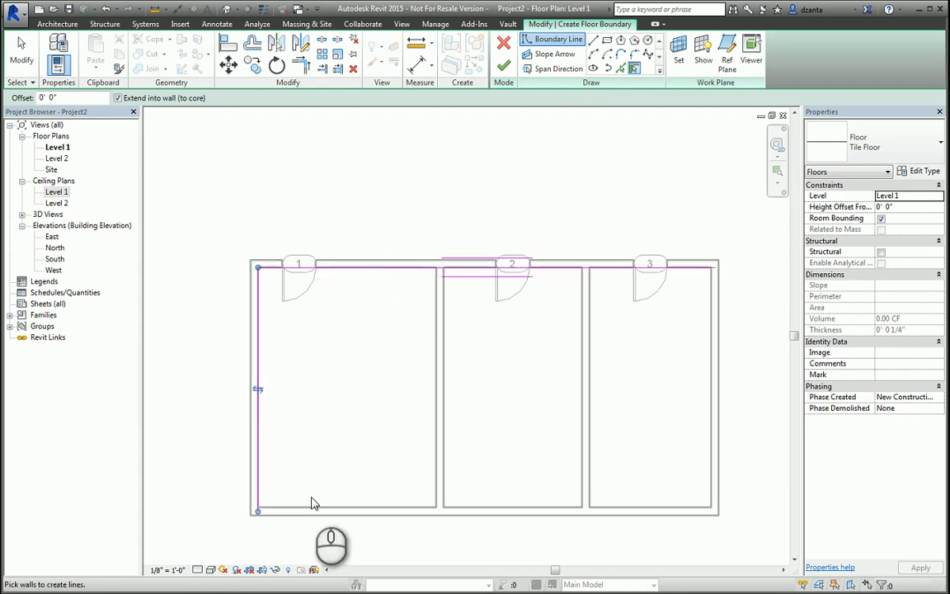
pyautogui.click(313, 504)
pyautogui.click(435, 344)
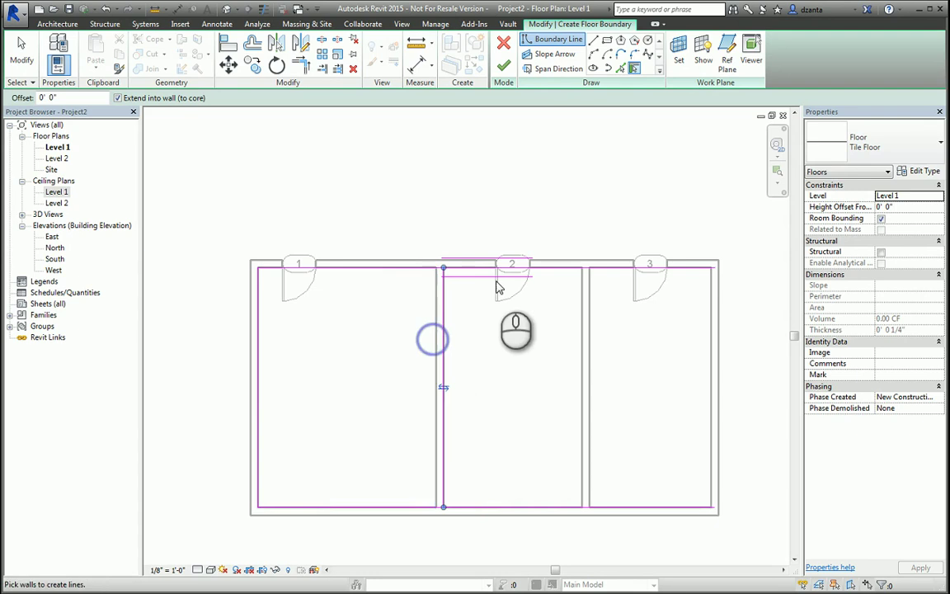
pyautogui.click(442, 393)
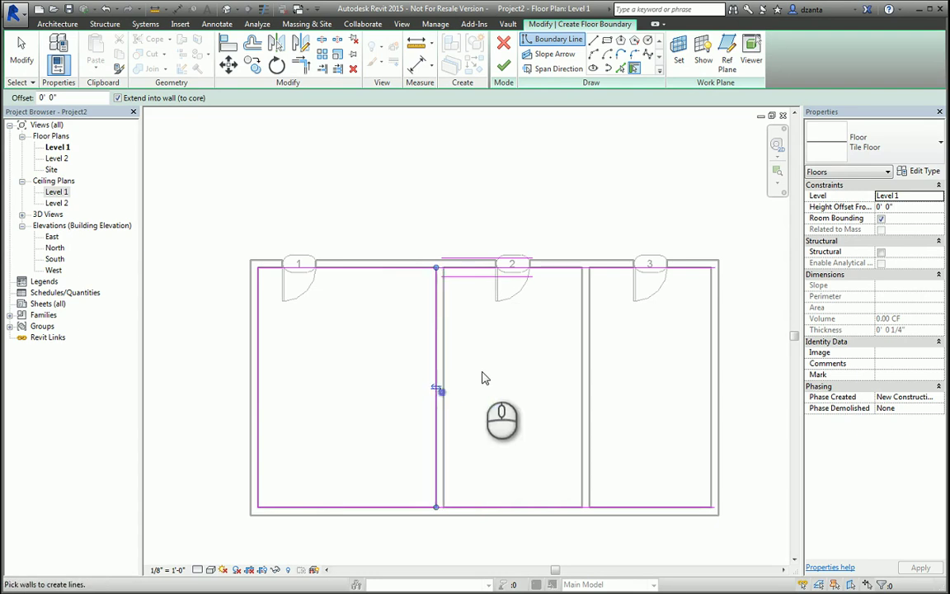
# - Trim the boundary lines into a closed rectangle inside the room with door 1 and finish the tile floor
pyautogui.press('r')
pyautogui.click(433, 291)
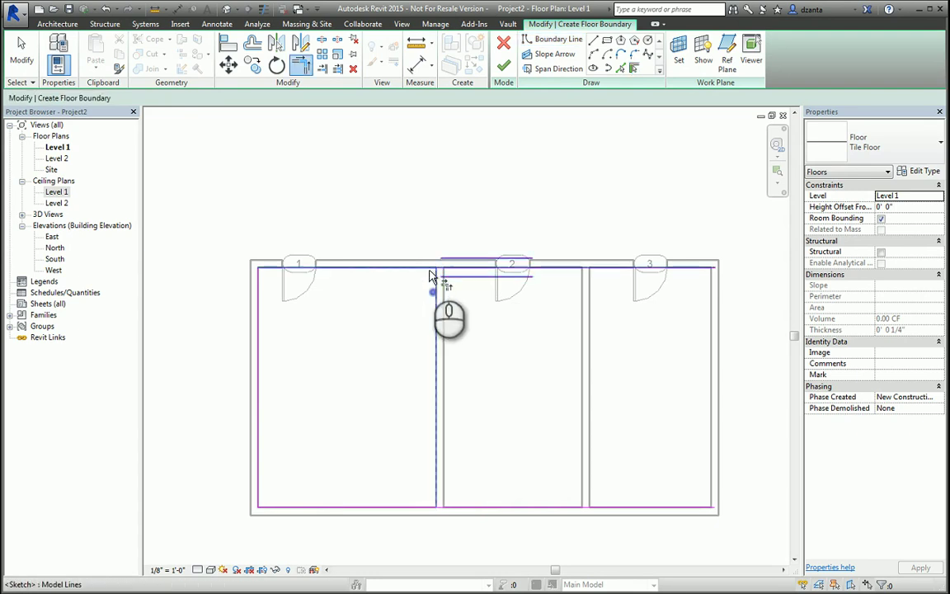
pyautogui.click(429, 271)
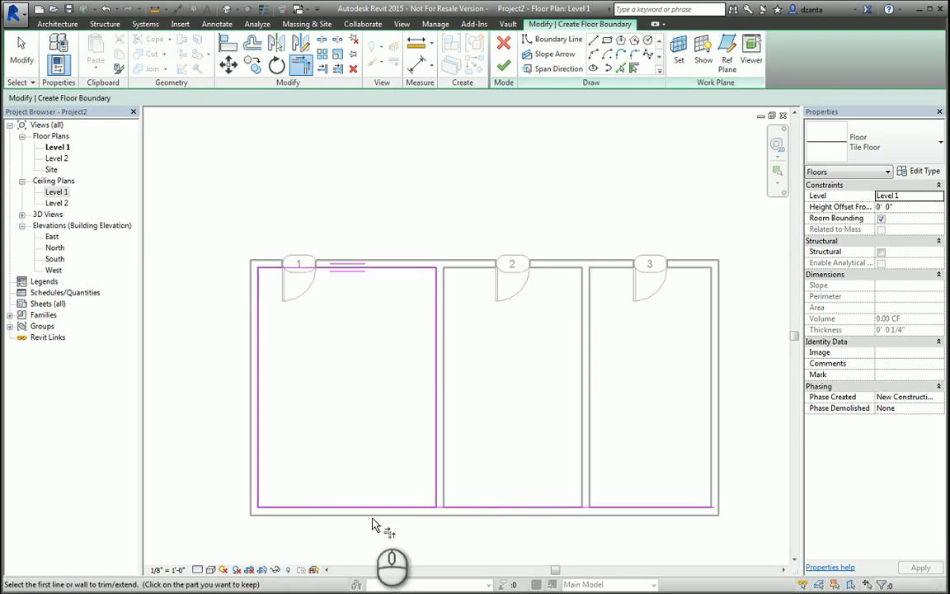
pyautogui.click(419, 507)
pyautogui.click(437, 486)
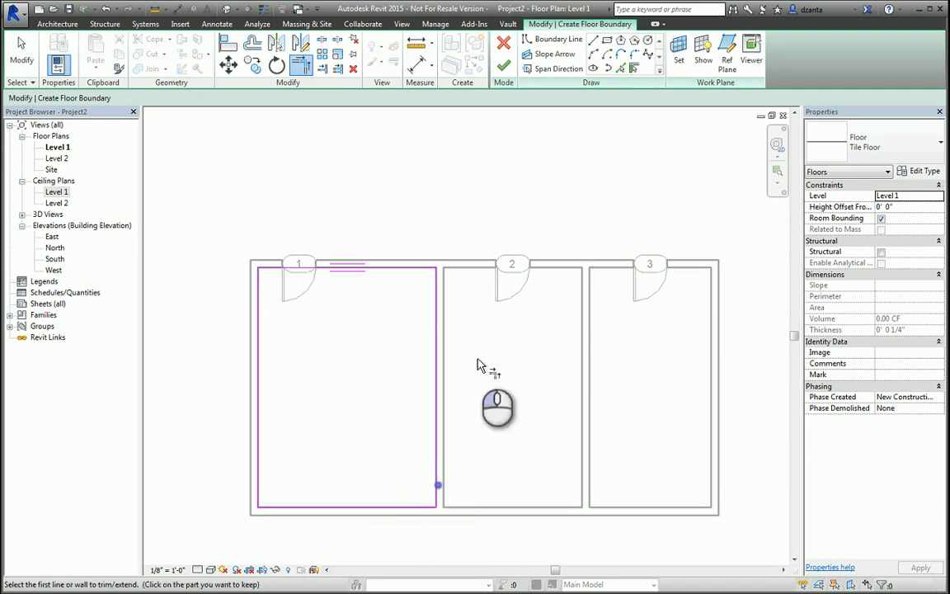
pyautogui.click(19, 49)
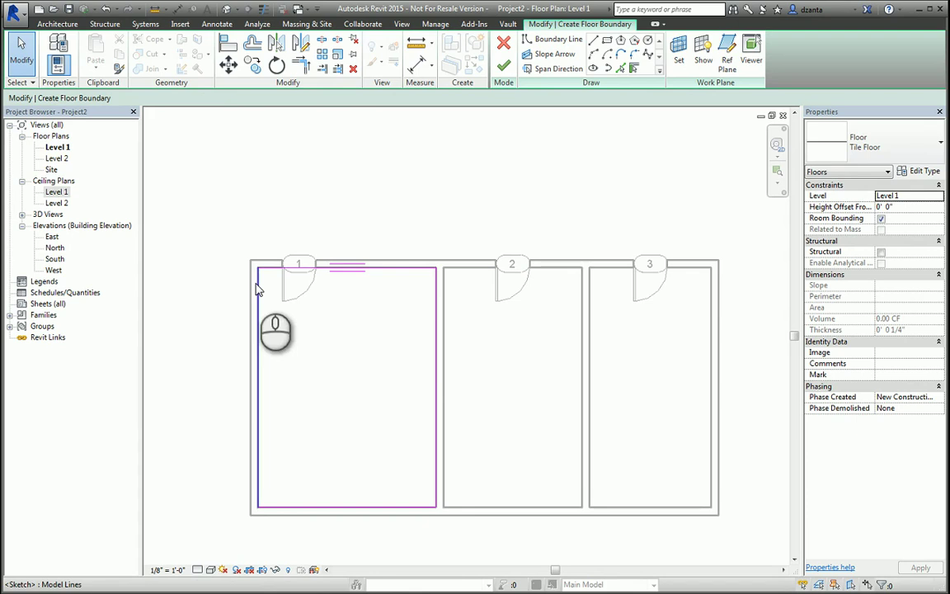
pyautogui.scroll(1, 444, 269)
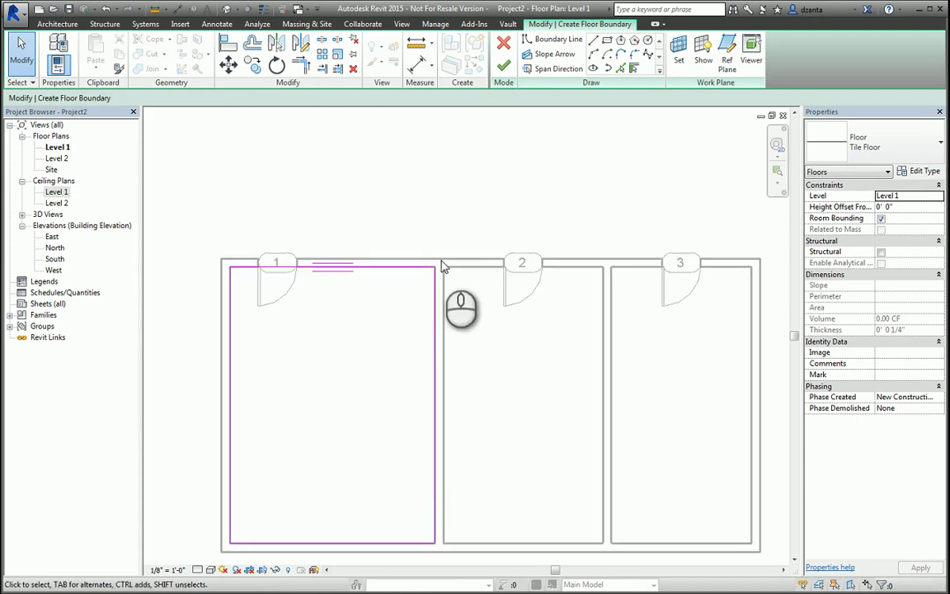
pyautogui.click(503, 64)
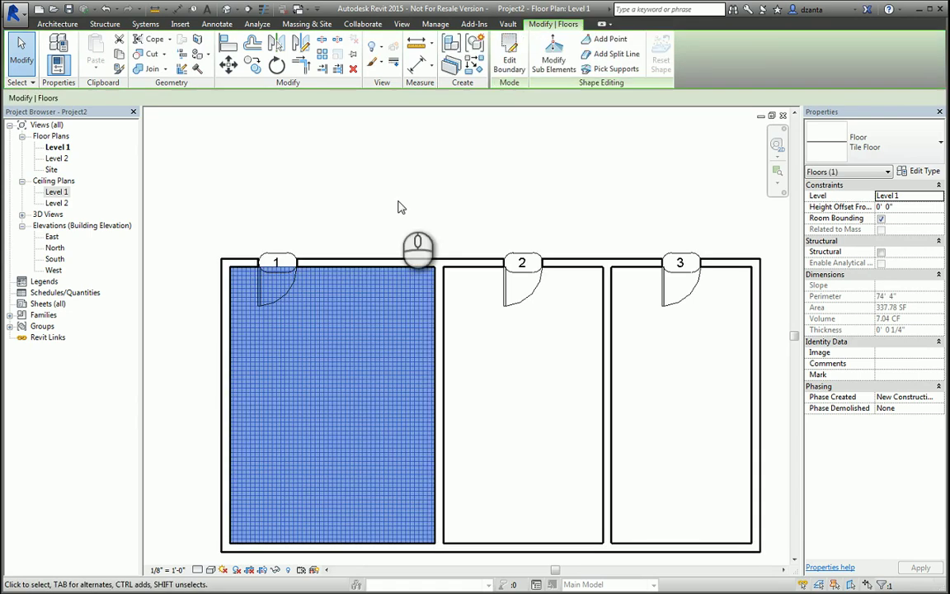
pyautogui.click(398, 205)
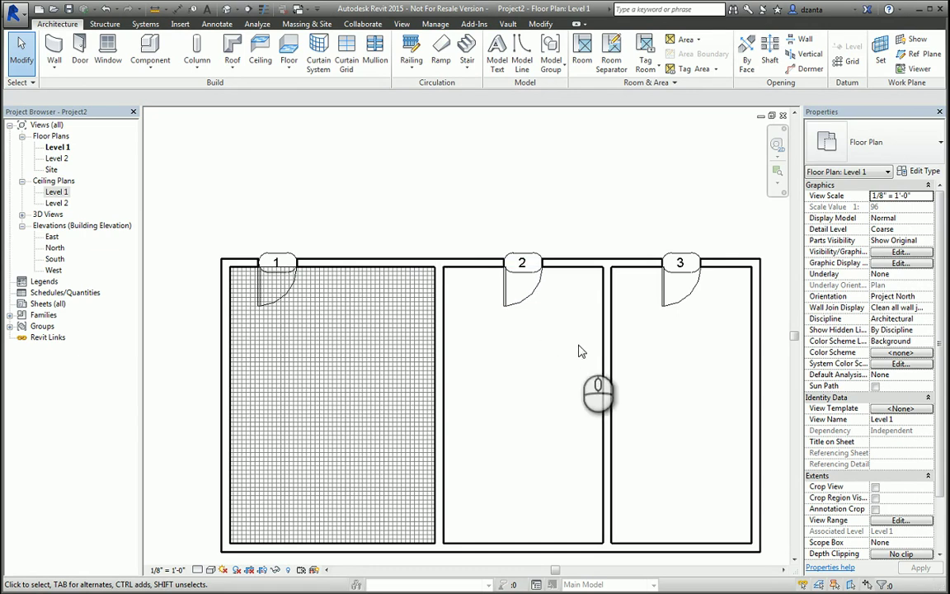
# - Place a short building section through the upper exterior wall of the room with door 1 and open its view
pyautogui.click(246, 9)
pyautogui.click(366, 225)
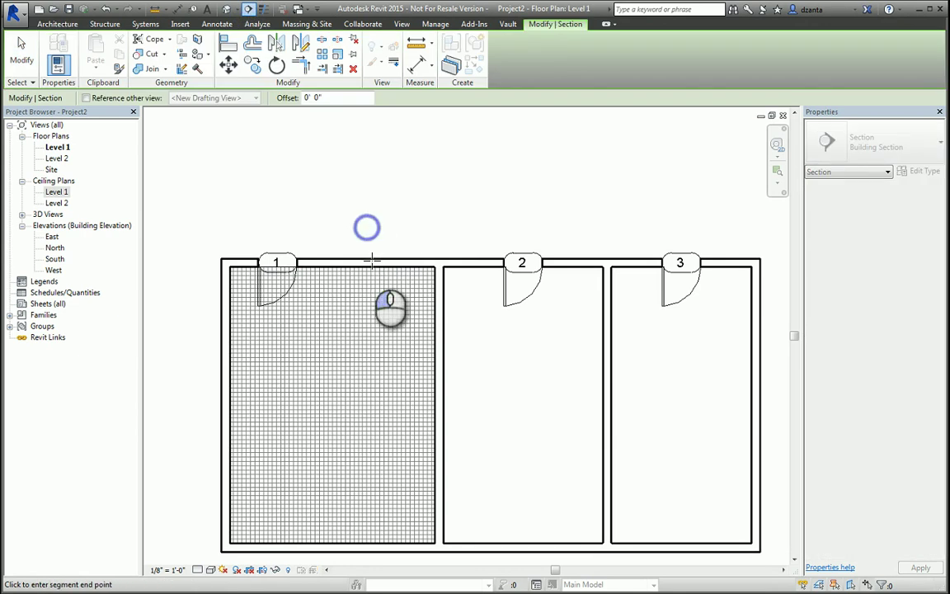
pyautogui.click(366, 309)
pyautogui.rightClick(582, 216)
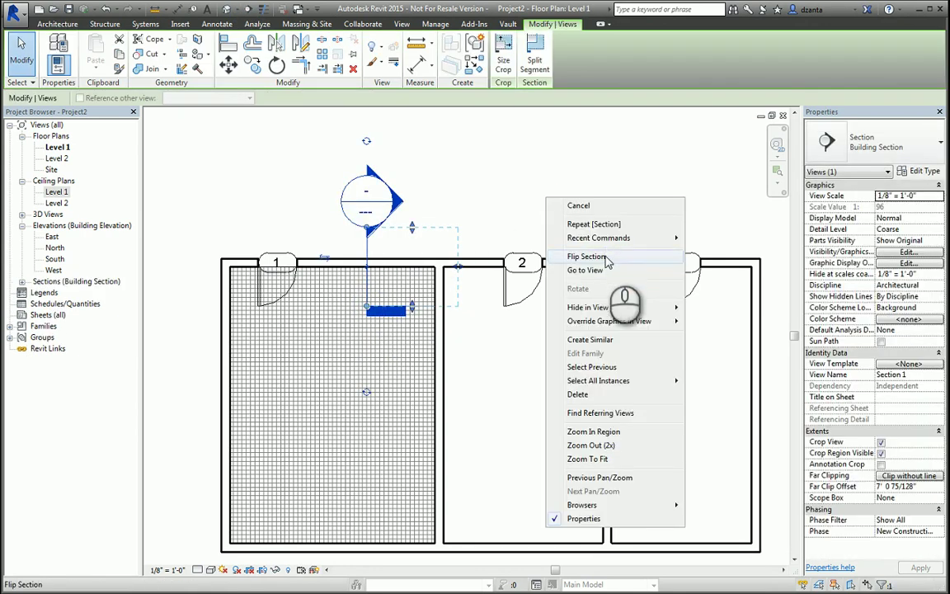
pyautogui.click(602, 269)
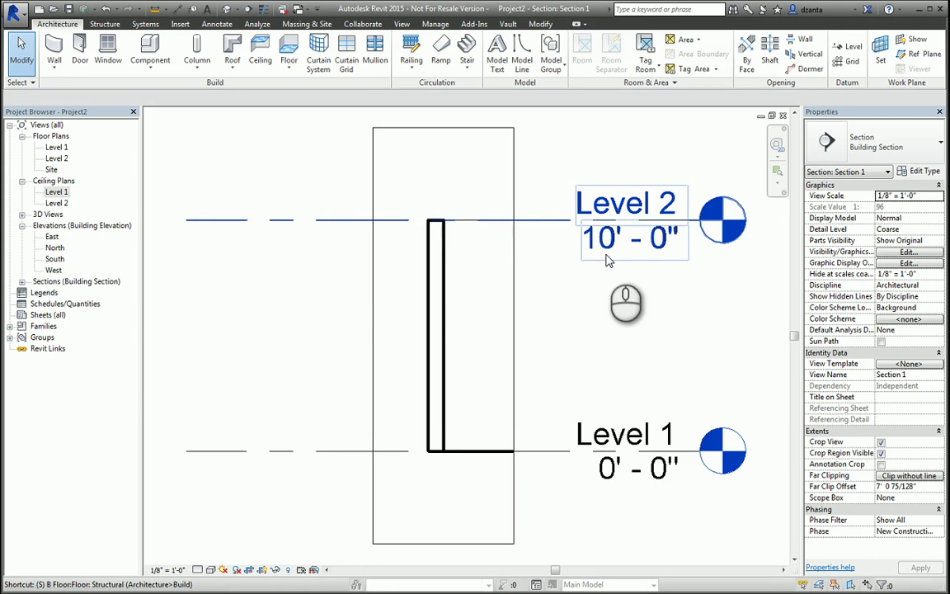
# - Give the section view a shaded visual style and Fine detail level, and inspect the tile floor at the wall base
pyautogui.click(210, 569)
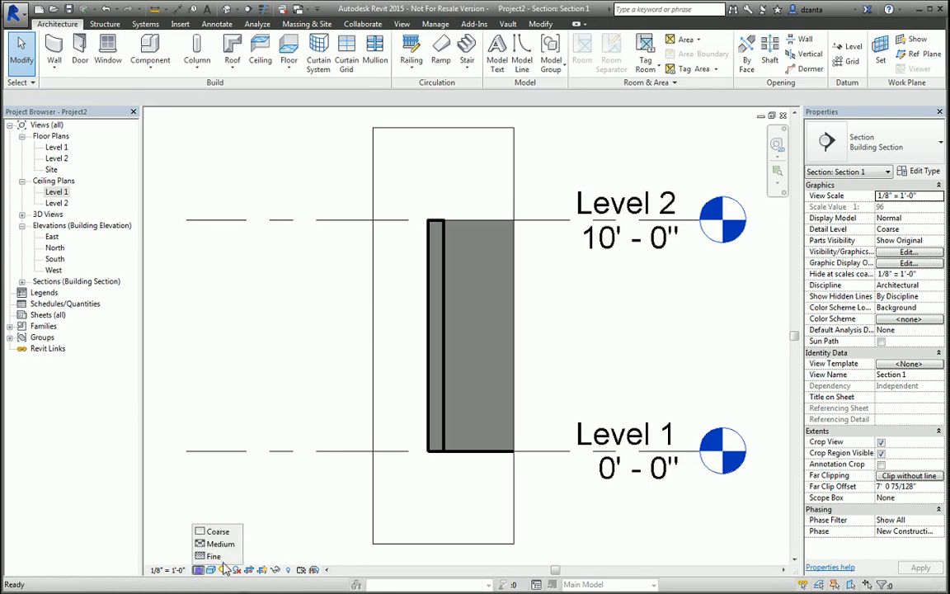
pyautogui.click(194, 518)
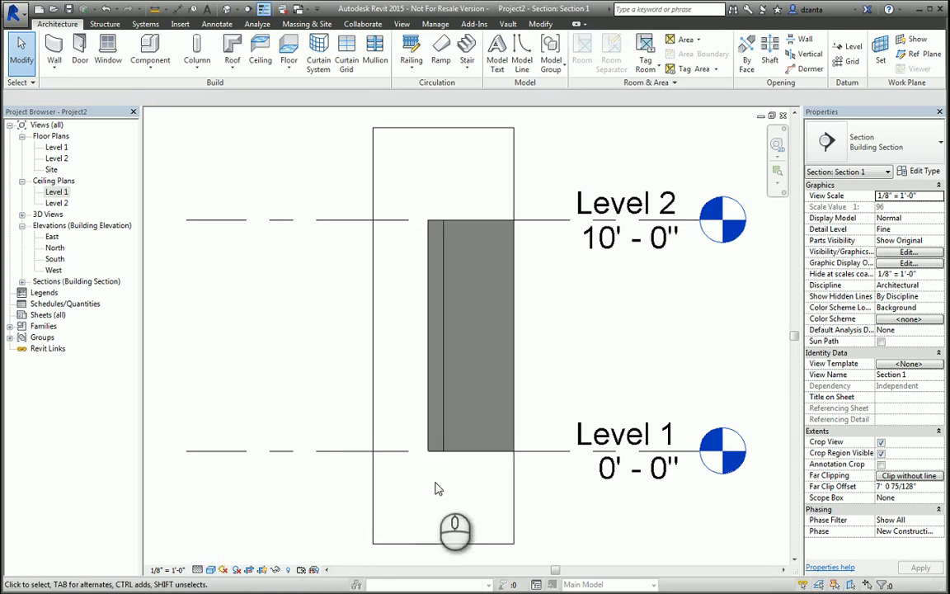
pyautogui.scroll(2, 441, 457)
pyautogui.scroll(5, 441, 457)
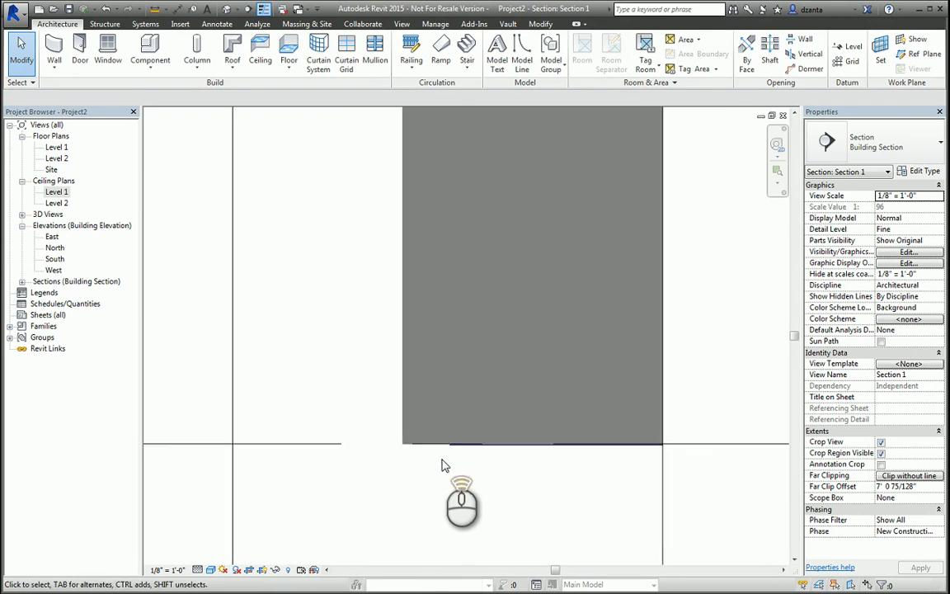
pyautogui.scroll(2, 462, 460)
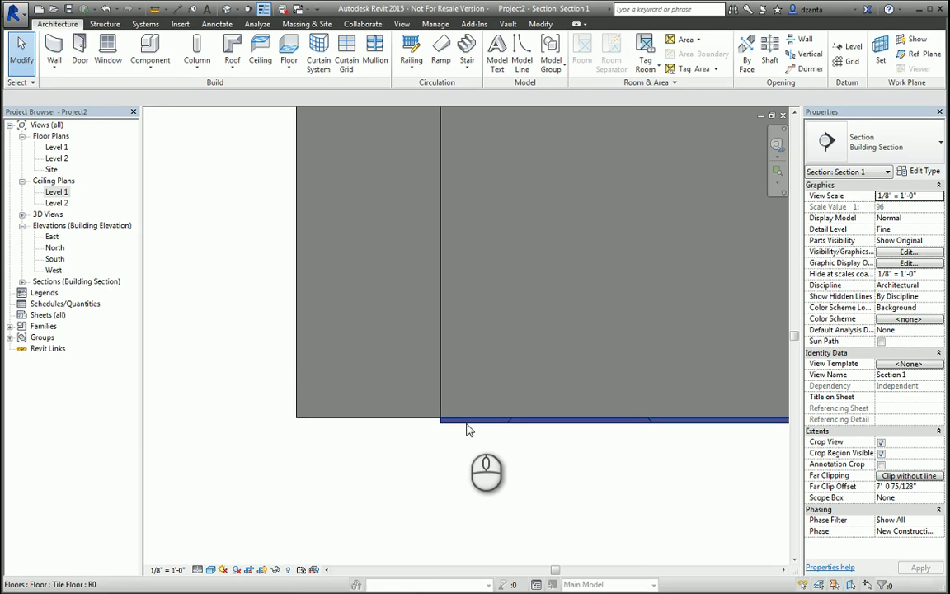
# - Set the tile floor's height offset from Level 1 to 1/4" so it sits on top of the level line
pyautogui.scroll(-6, 466, 446)
pyautogui.scroll(-1, 610, 470)
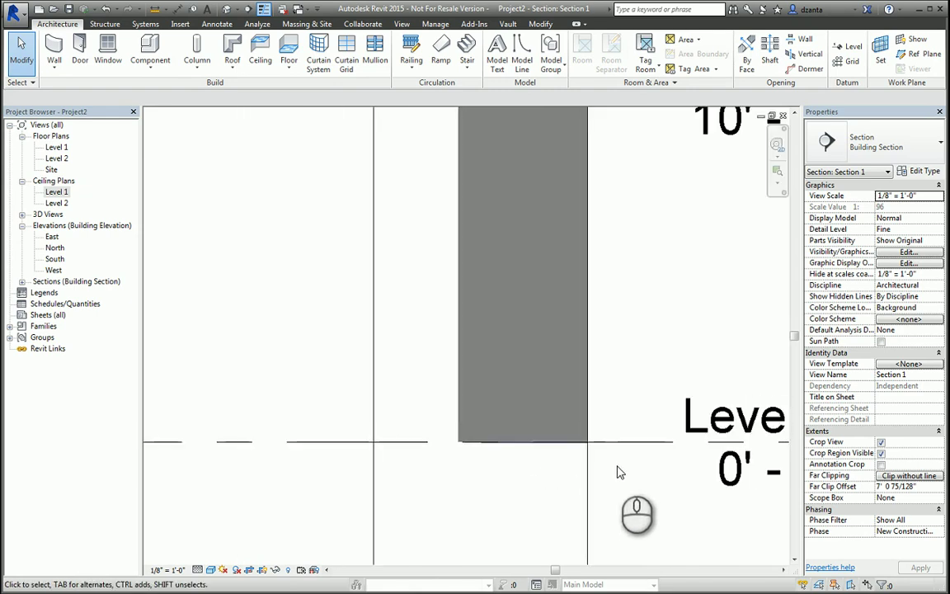
pyautogui.scroll(3, 535, 455)
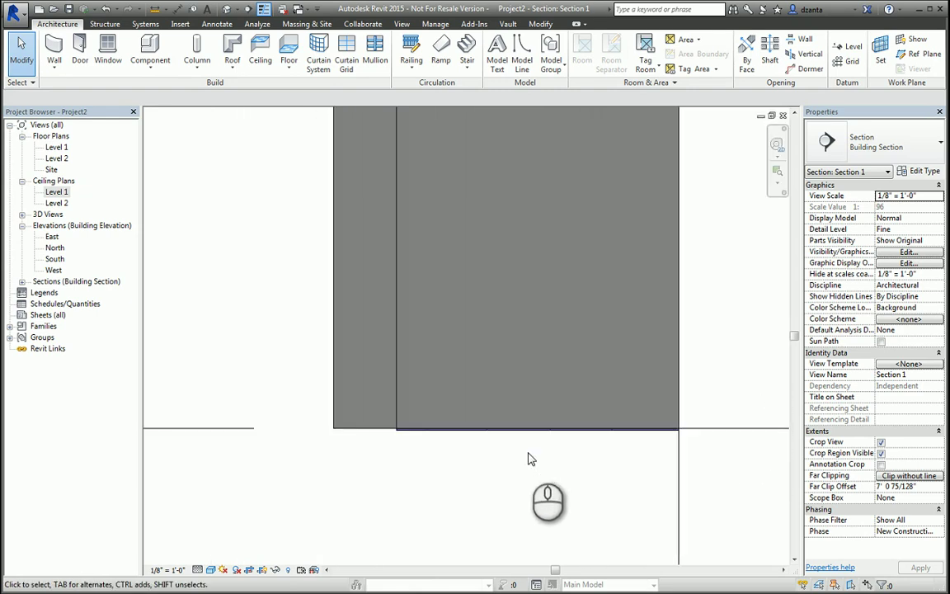
pyautogui.scroll(2, 530, 457)
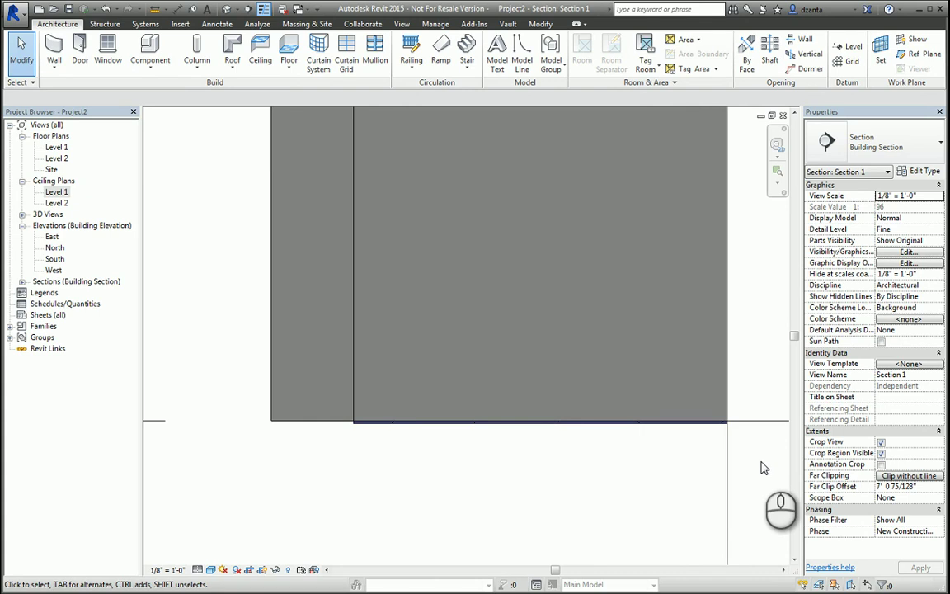
pyautogui.click(706, 421)
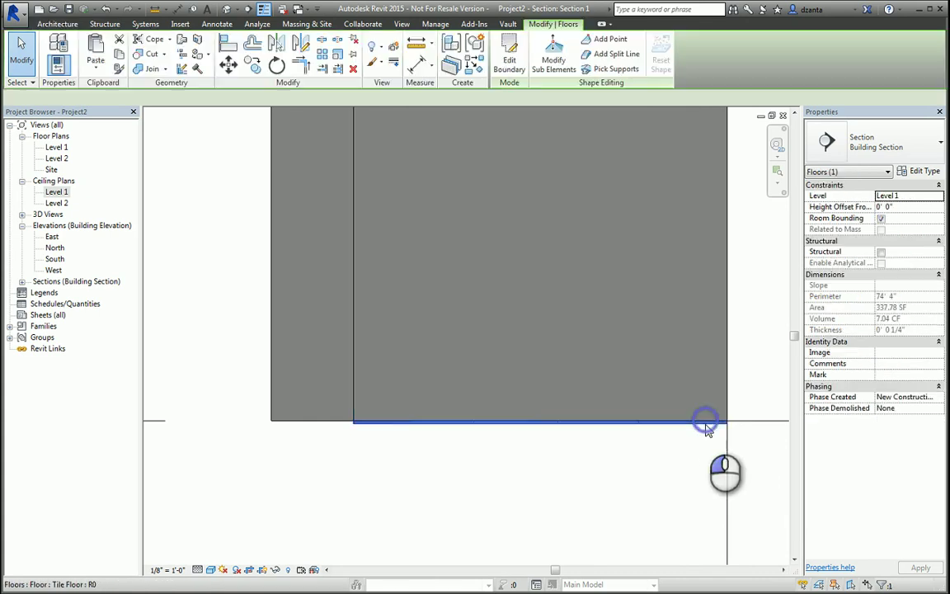
pyautogui.click(908, 207)
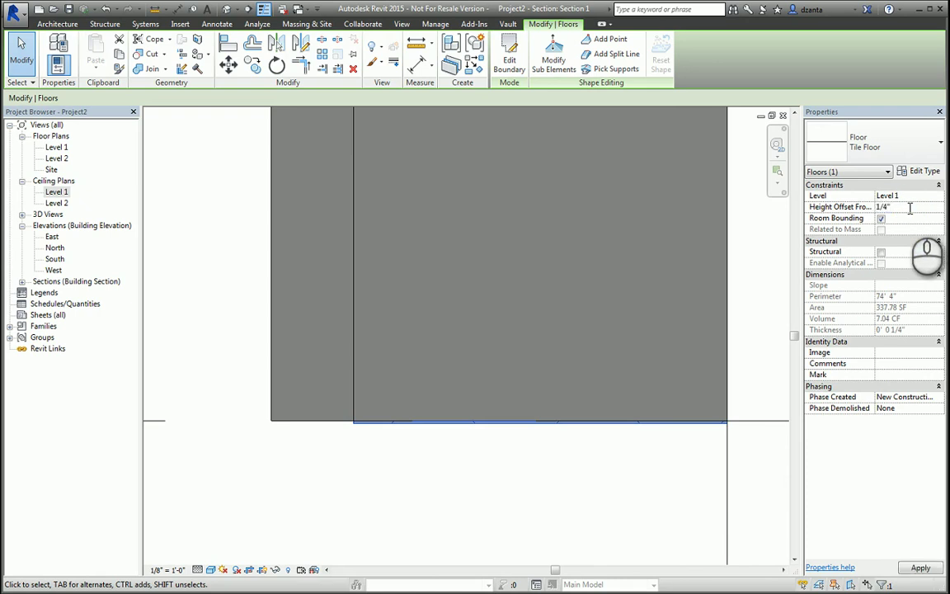
pyautogui.click(441, 475)
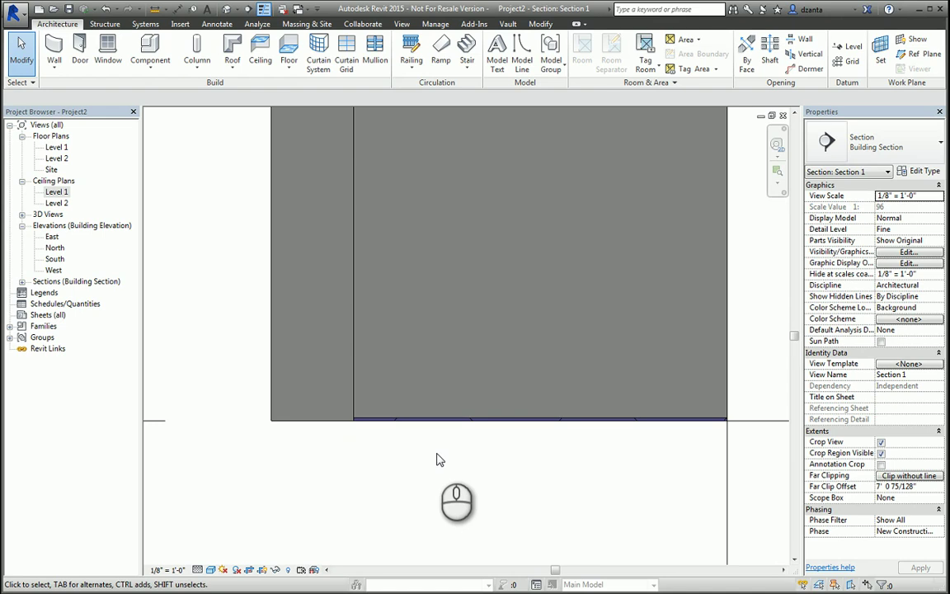
# - Select all the Generic - 8" walls and change their type to Exterior - Brick and CMU on MTL. Stud
pyautogui.click(334, 232)
pyautogui.press('s')
pyautogui.press('a')
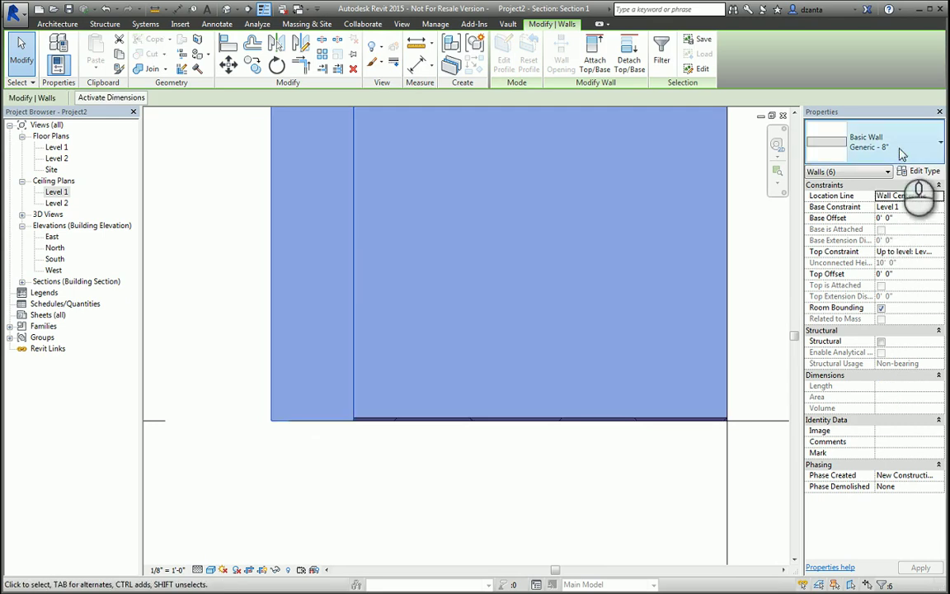
pyautogui.click(927, 206)
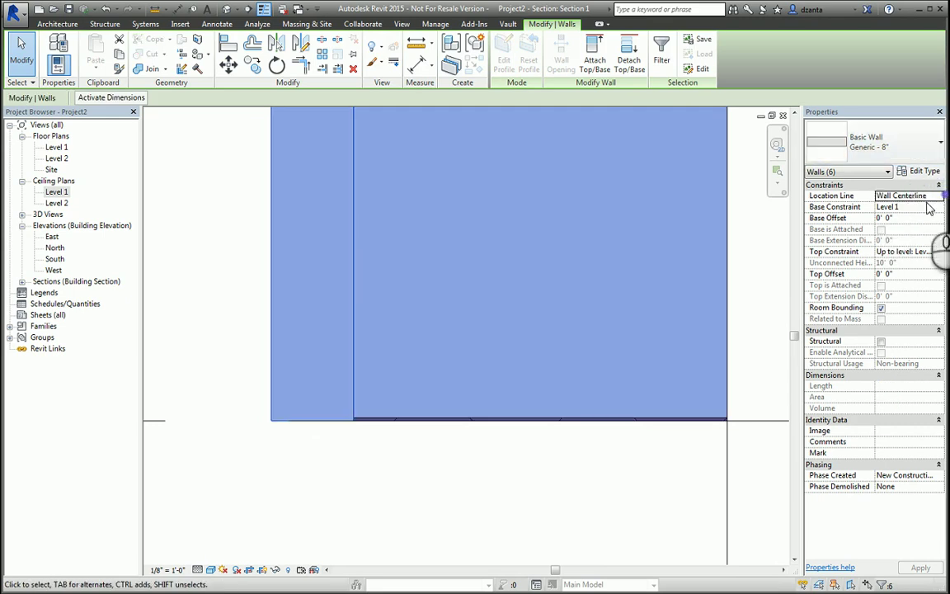
pyautogui.click(380, 506)
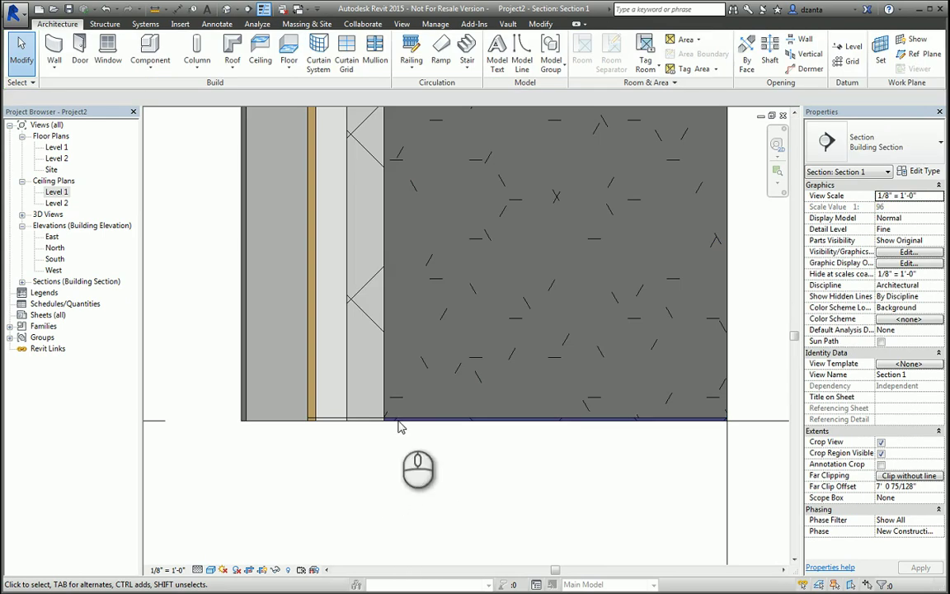
# - Return to the Level 1 floor plan and set its detail level to Fine
pyautogui.click(782, 115)
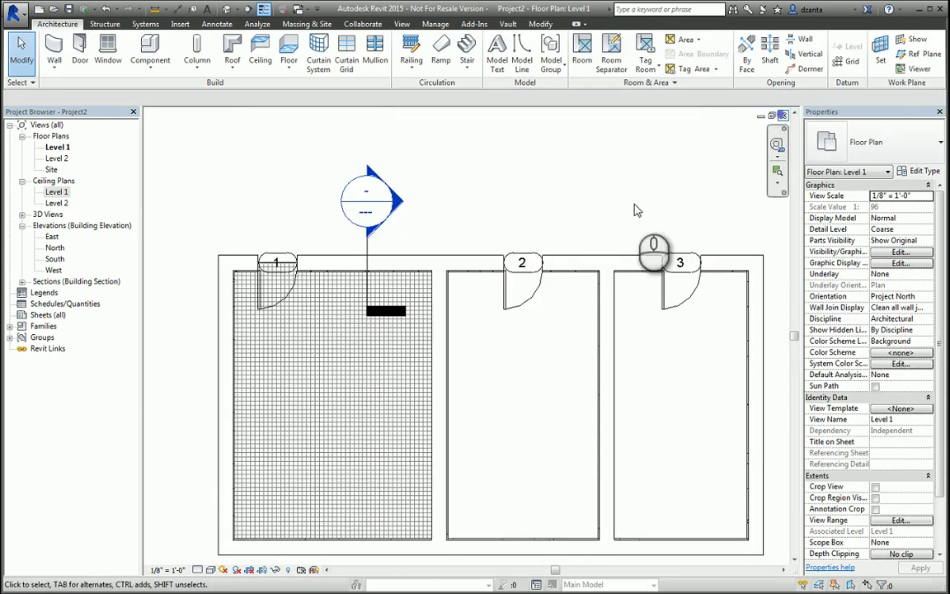
pyautogui.click(197, 568)
pyautogui.click(207, 558)
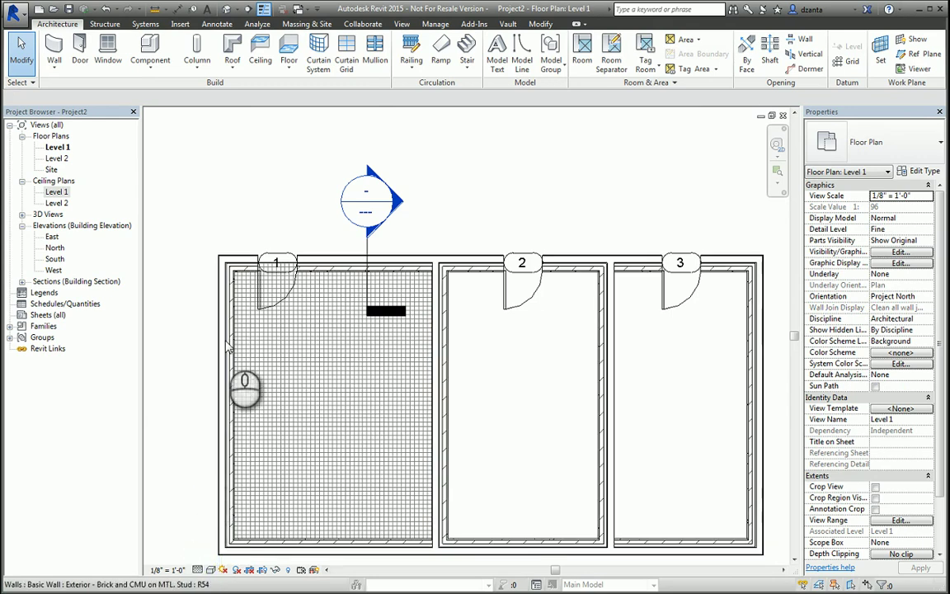
# - Flip the four exterior walls so their brick and CMU side faces the outside of the building
pyautogui.click(228, 301)
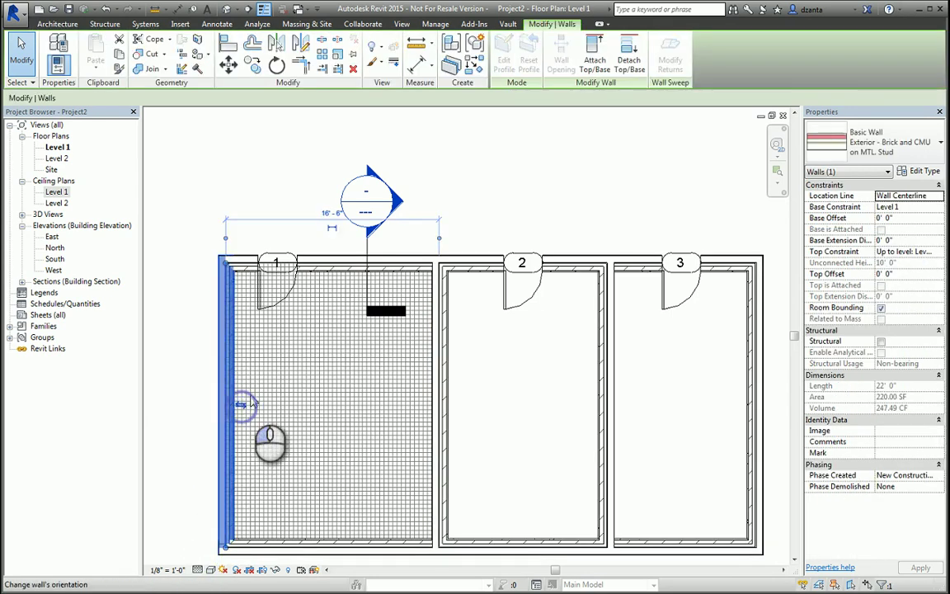
pyautogui.click(323, 265)
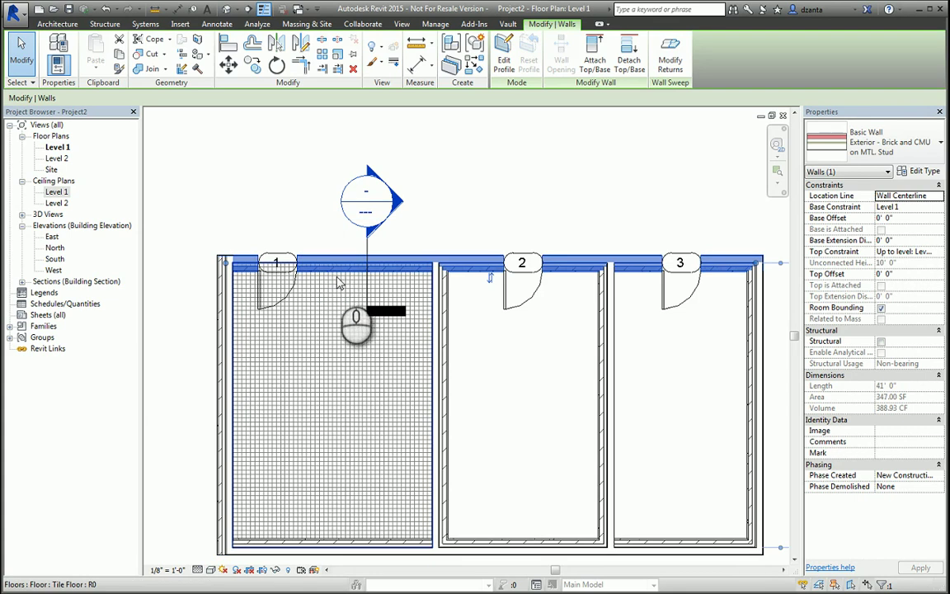
pyautogui.click(490, 278)
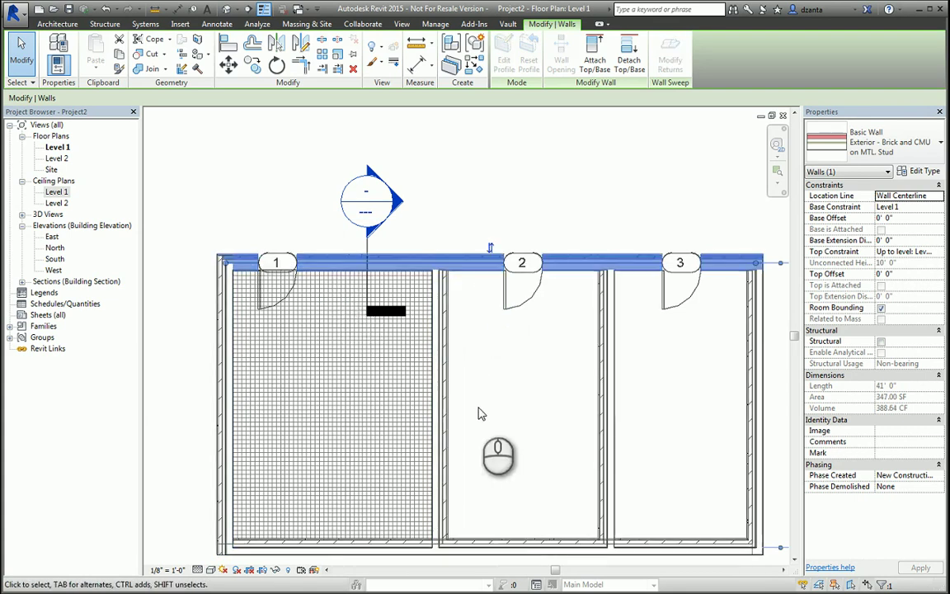
pyautogui.click(489, 540)
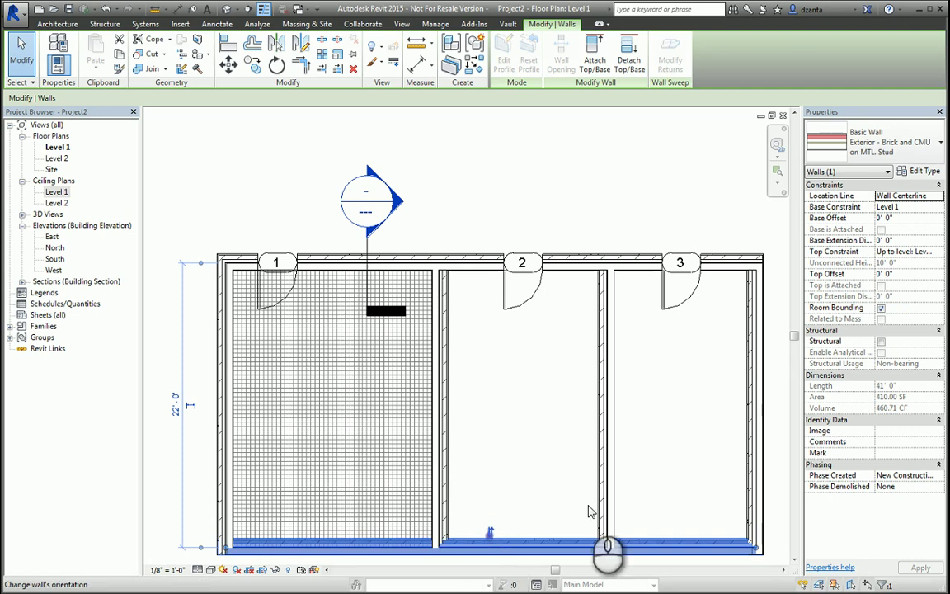
pyautogui.click(741, 406)
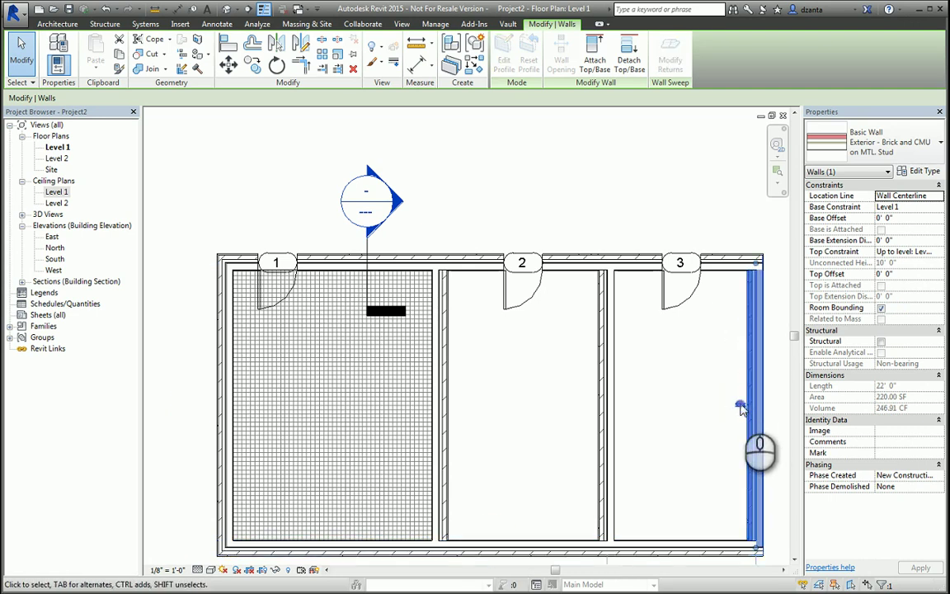
pyautogui.click(669, 198)
# - Change the two partition walls between the rooms to a thinner wall type
pyautogui.click(608, 363)
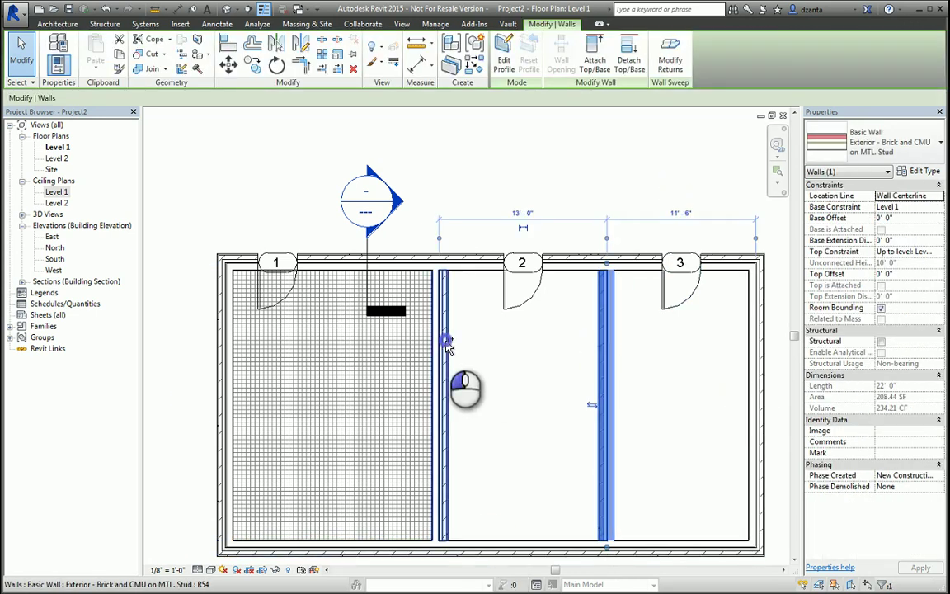
pyautogui.keyDown('ctrl'); pyautogui.click(439, 387); pyautogui.keyUp('ctrl')
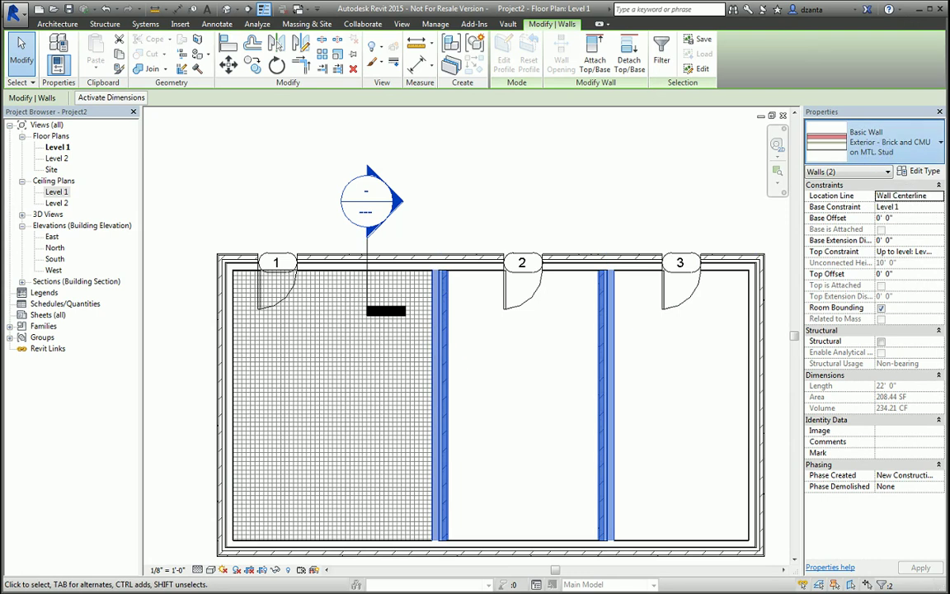
pyautogui.click(904, 338)
pyautogui.click(550, 203)
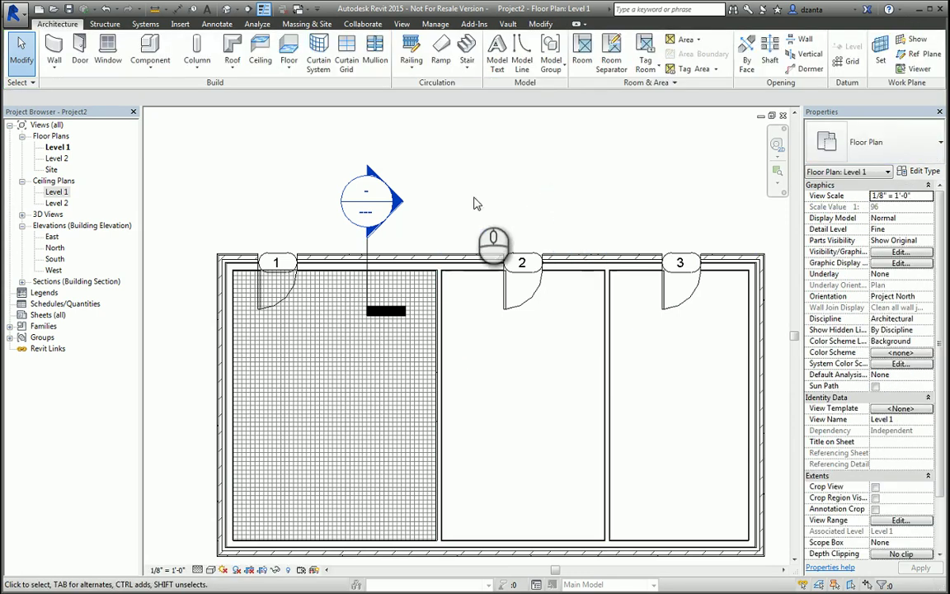
# - Reopen the section view and examine how the tile floor meets the layers at the exterior wall's base
pyautogui.doubleClick(394, 202)
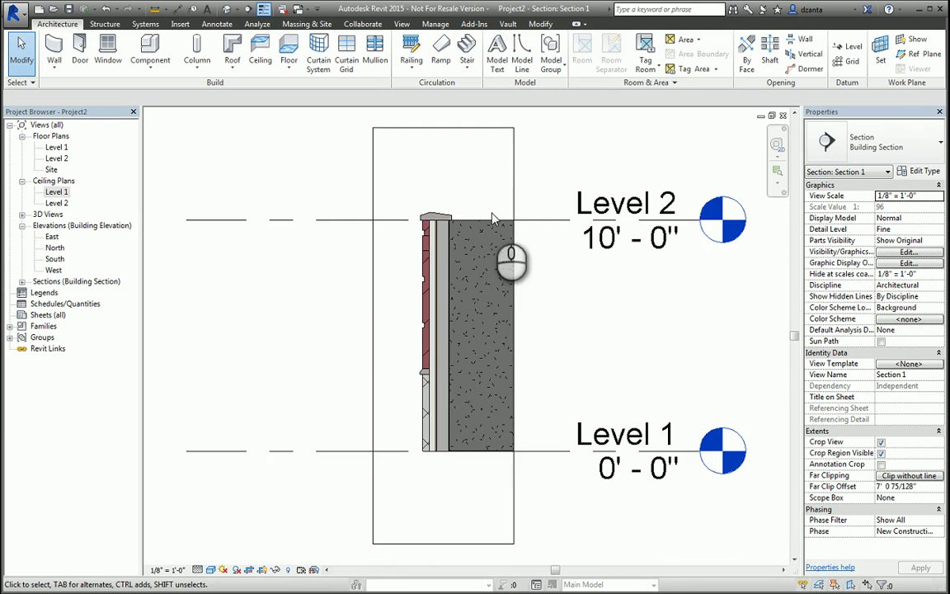
pyautogui.scroll(5, 441, 464)
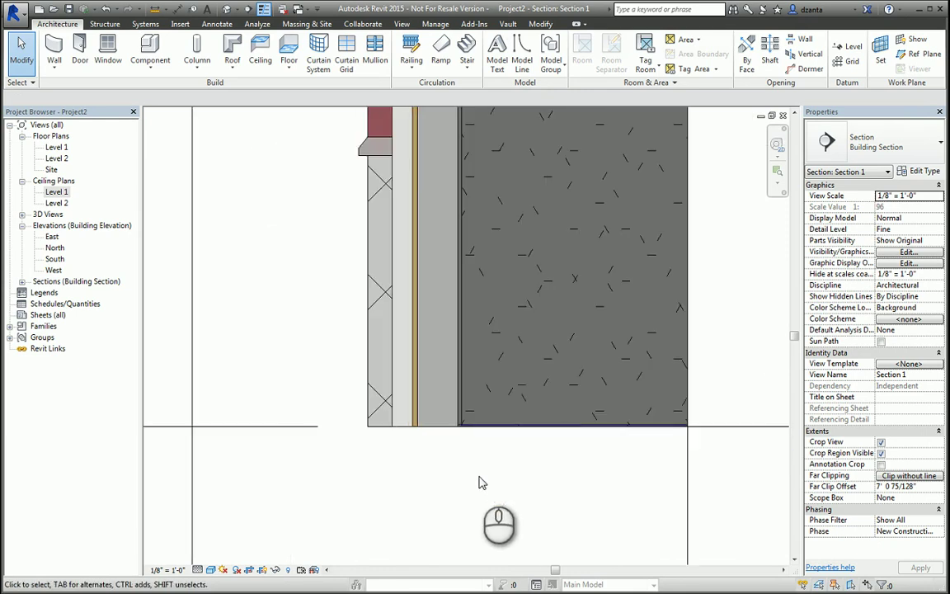
pyautogui.scroll(2, 479, 449)
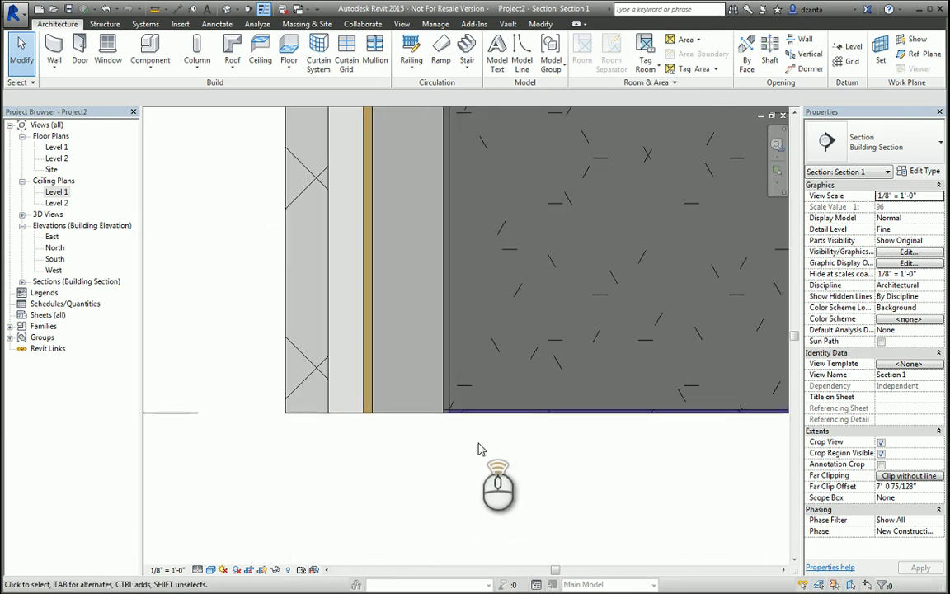
pyautogui.scroll(1, 481, 449)
pyautogui.scroll(2, 445, 416)
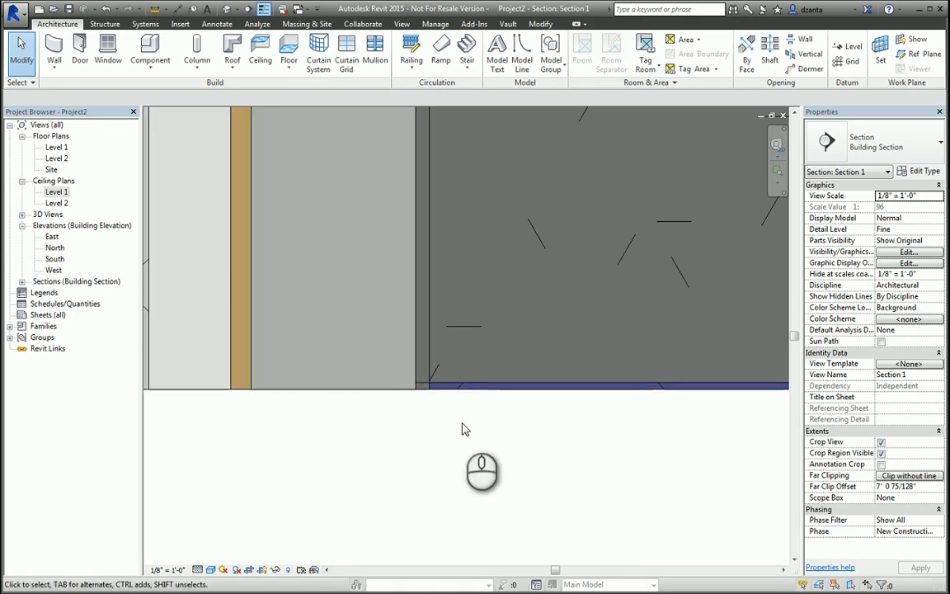
pyautogui.press('z')
pyautogui.press('e')
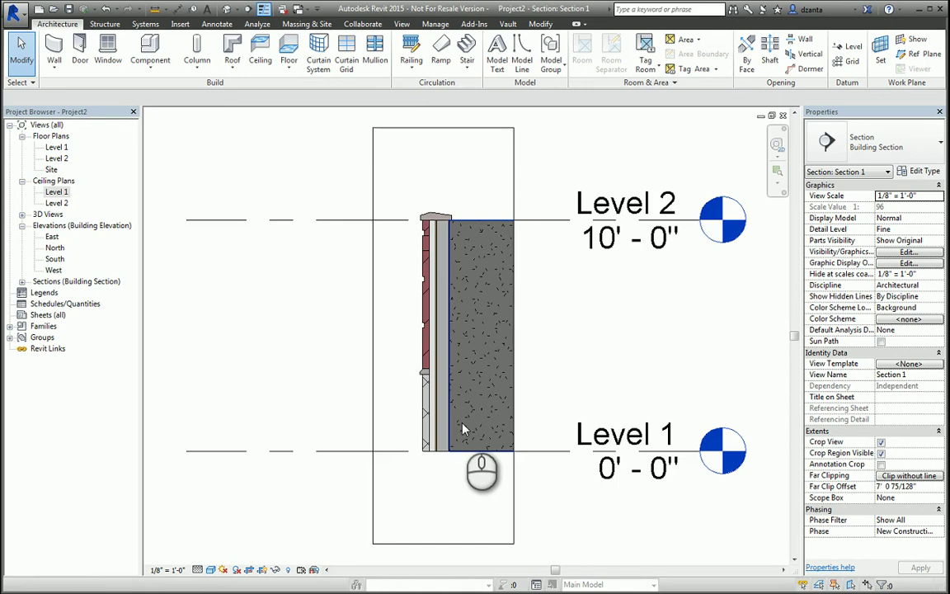
# - Return to the Level 1 floor plan, fit the whole plan in view and check the available floor tool variants
pyautogui.click(783, 116)
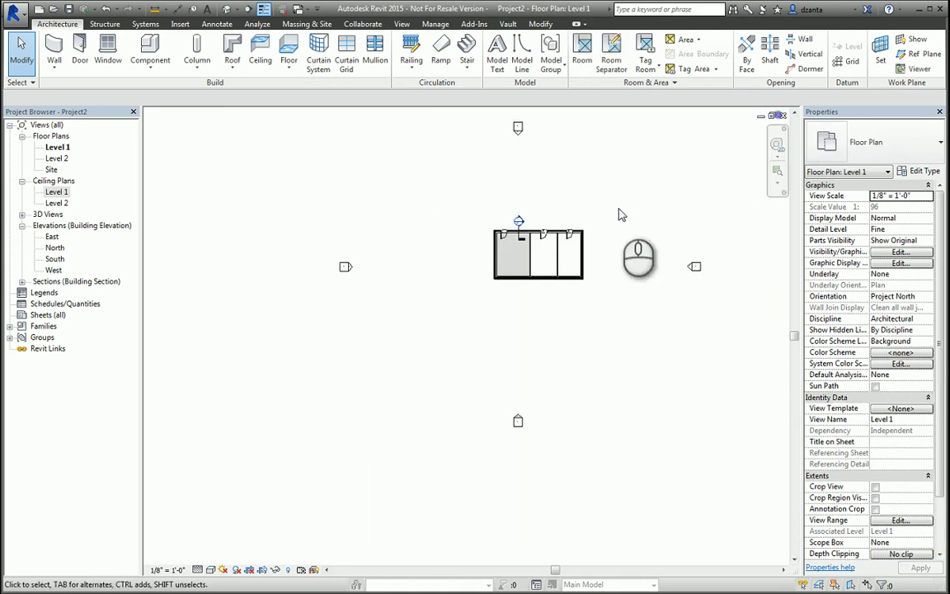
pyautogui.press('z')
pyautogui.press('e')
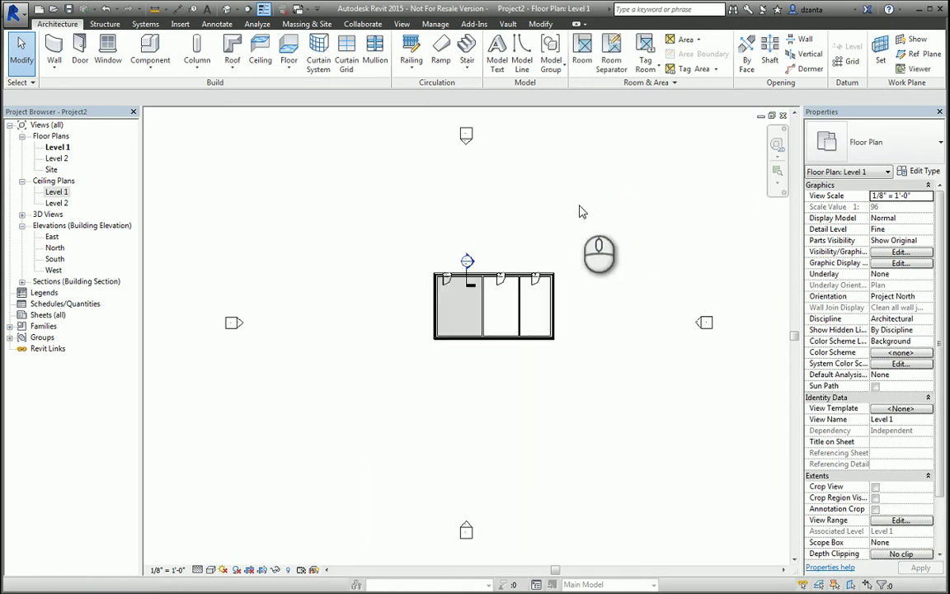
pyautogui.click(292, 73)
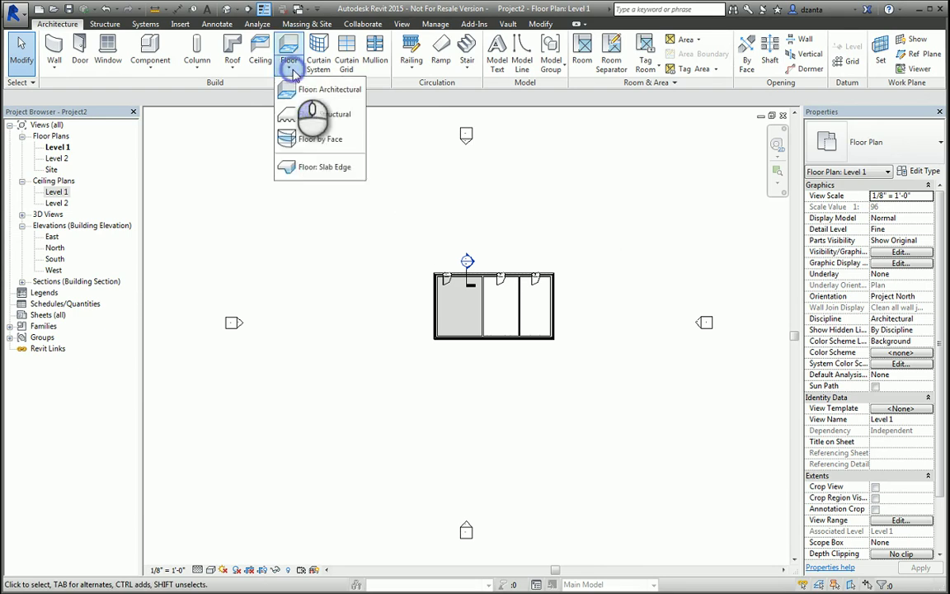
pyautogui.click(293, 73)
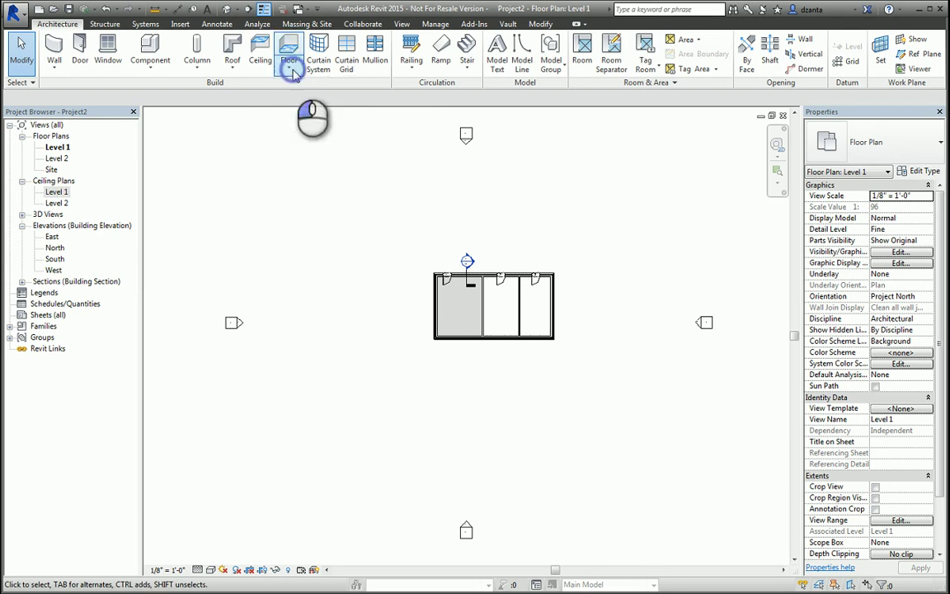